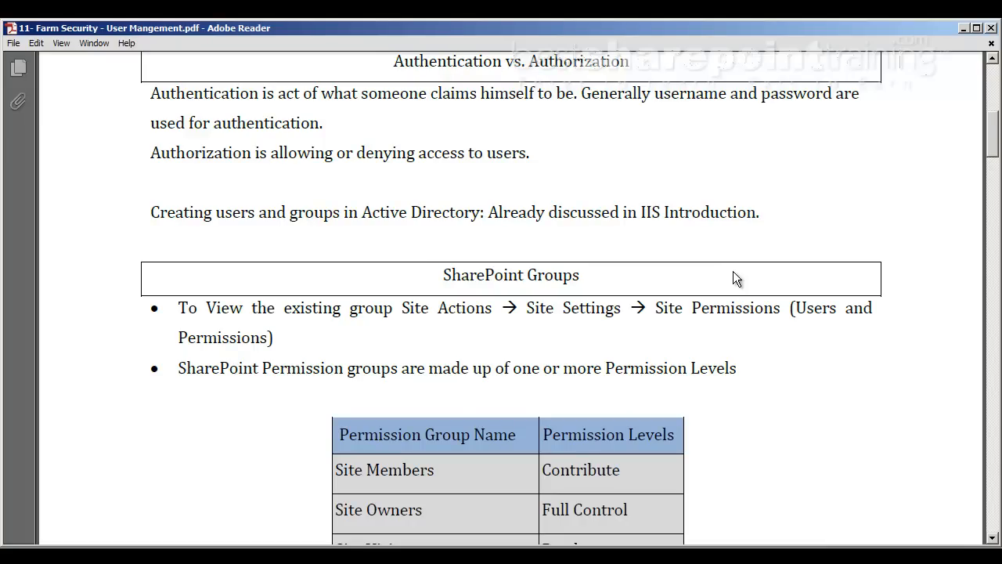
Scroll the PDF to the full SharePoint Groups table: Members Contribute, Owners Full Control, Visitors Read, Viewers View
scroll(736, 280, "down", 5)
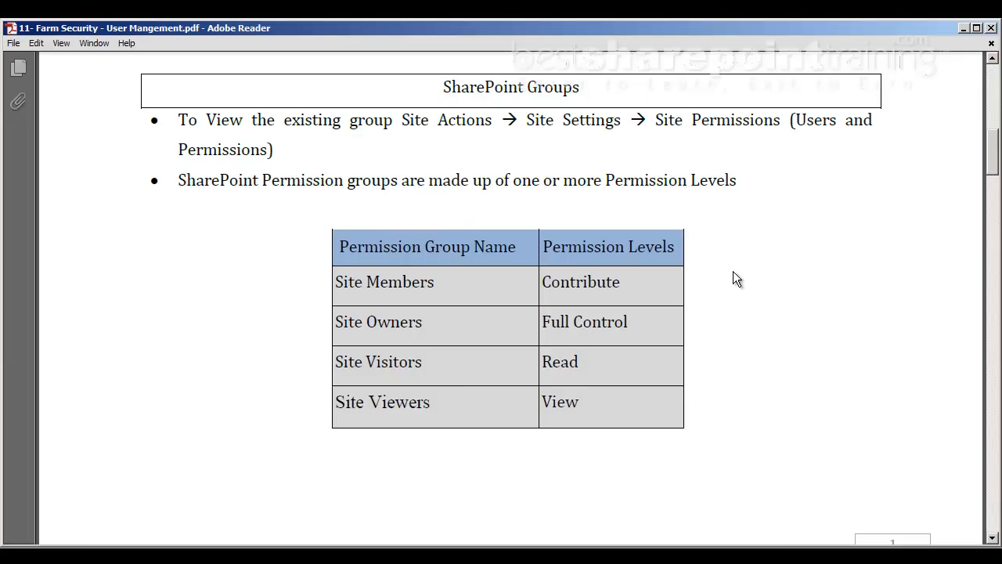
In the browser, go through Site Settings under Users and Permissions to the site's Permissions page
left_click(294, 556)
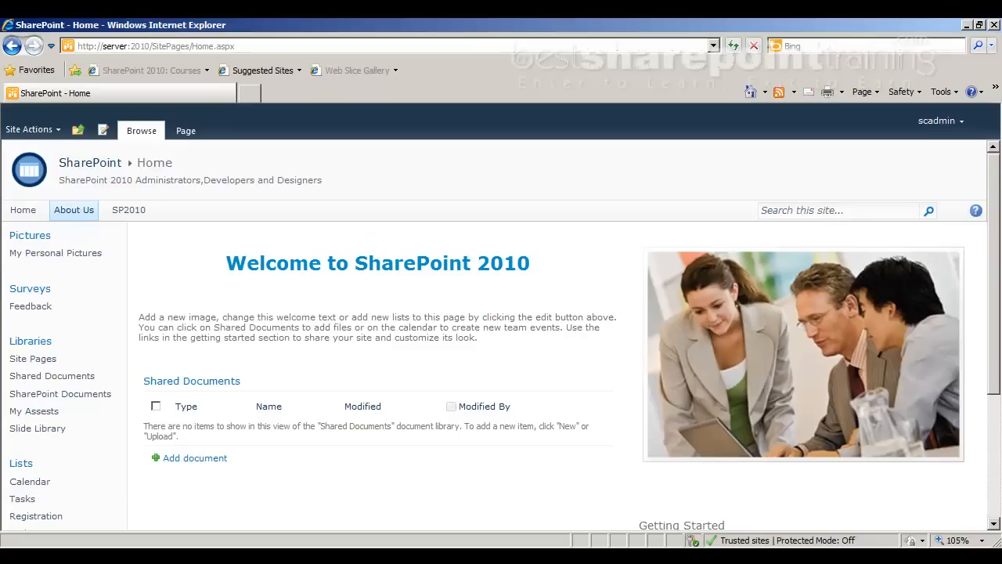
left_click(50, 131)
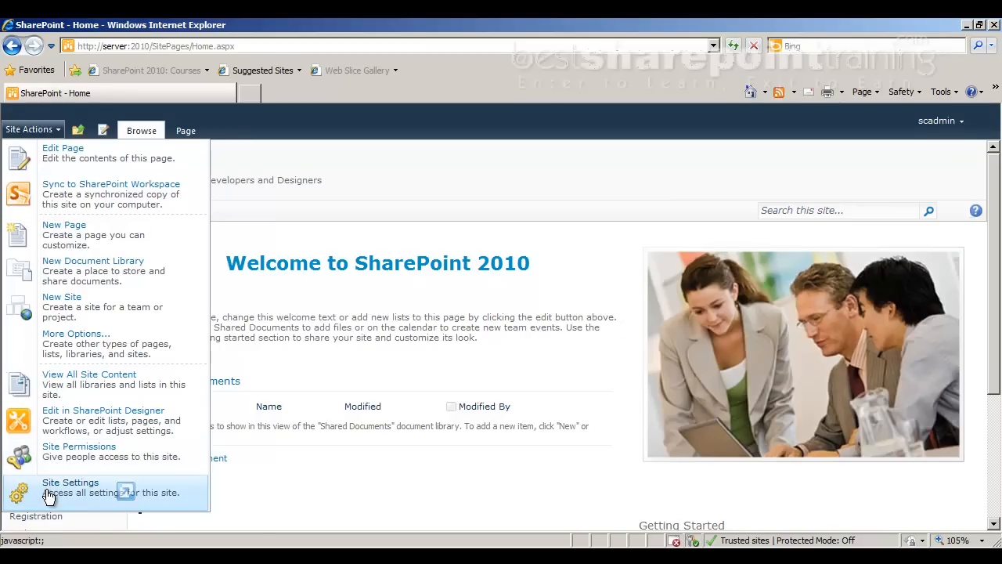
left_click(48, 495)
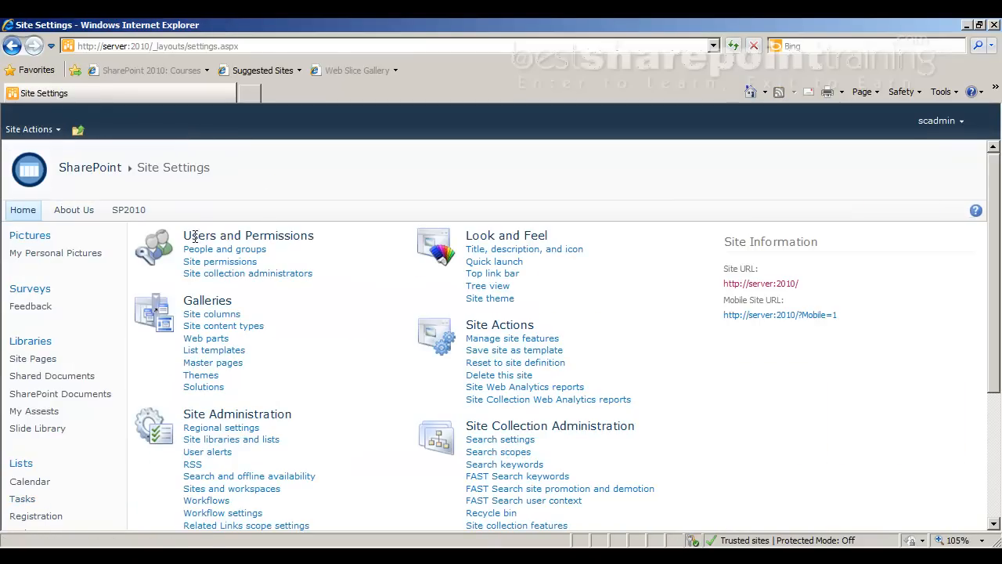
left_click_drag(188, 231, 318, 228)
left_click(317, 227)
left_click(237, 264)
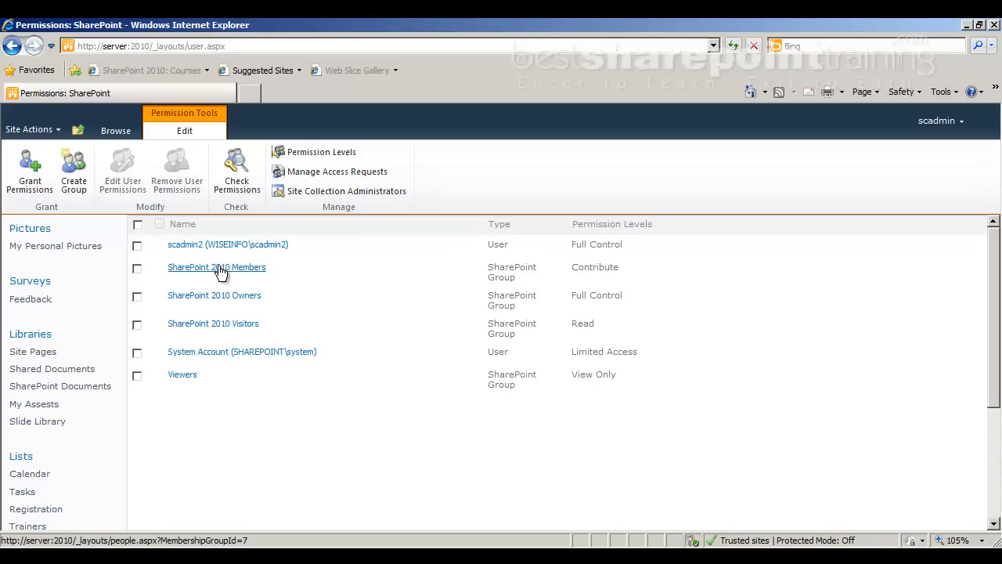
left_click(115, 130)
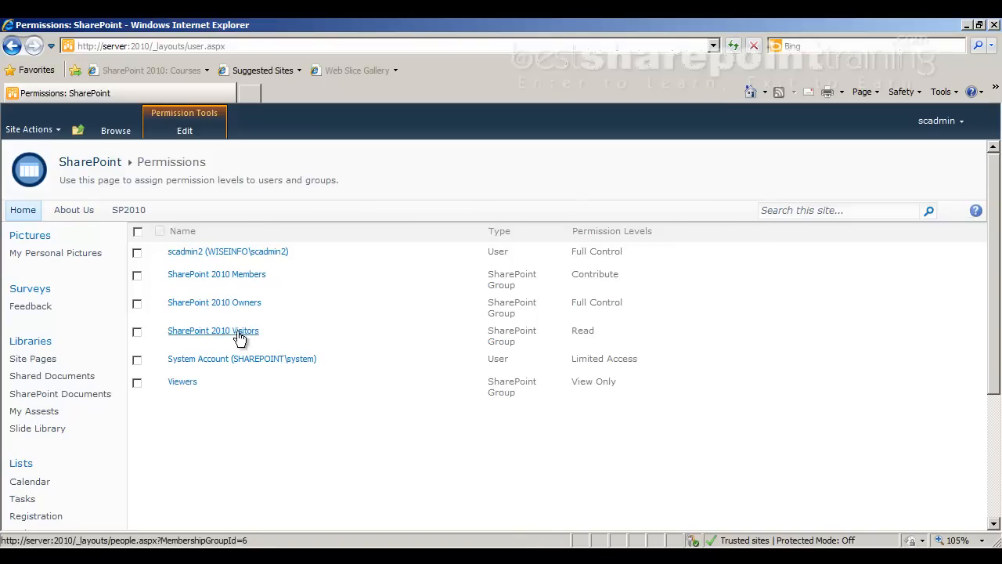
left_click_drag(584, 381, 609, 389)
left_click(609, 389)
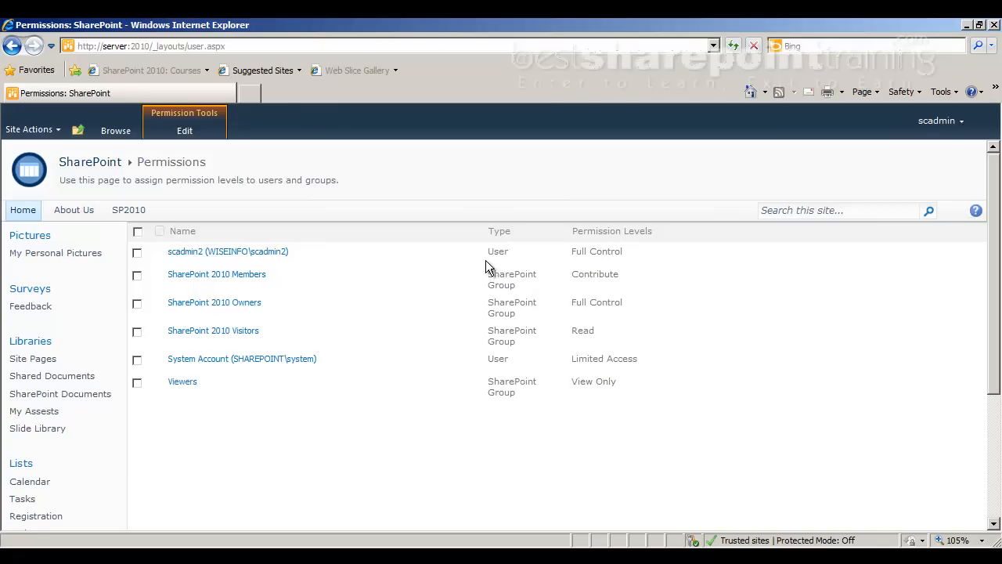
left_click(137, 252)
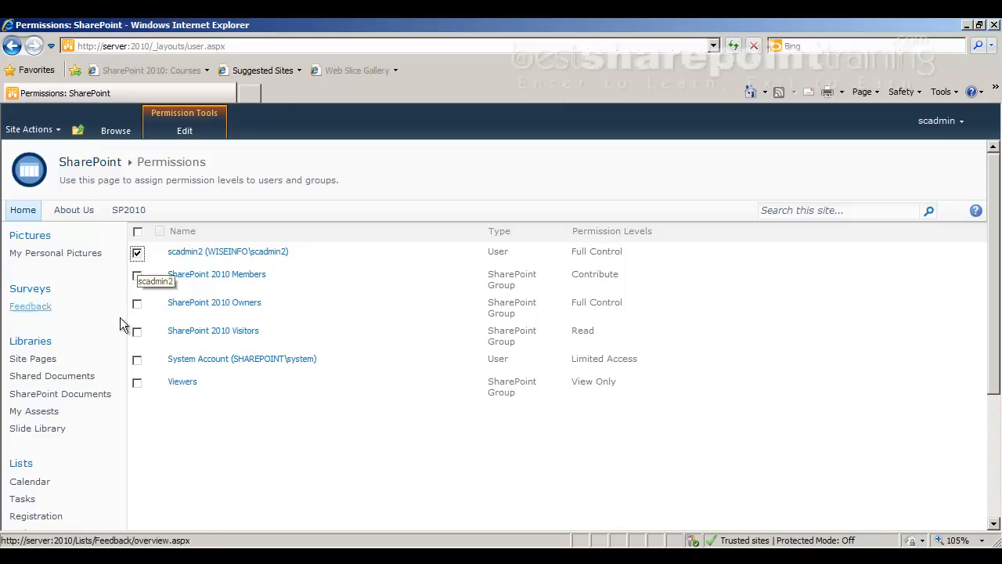
left_click(139, 363)
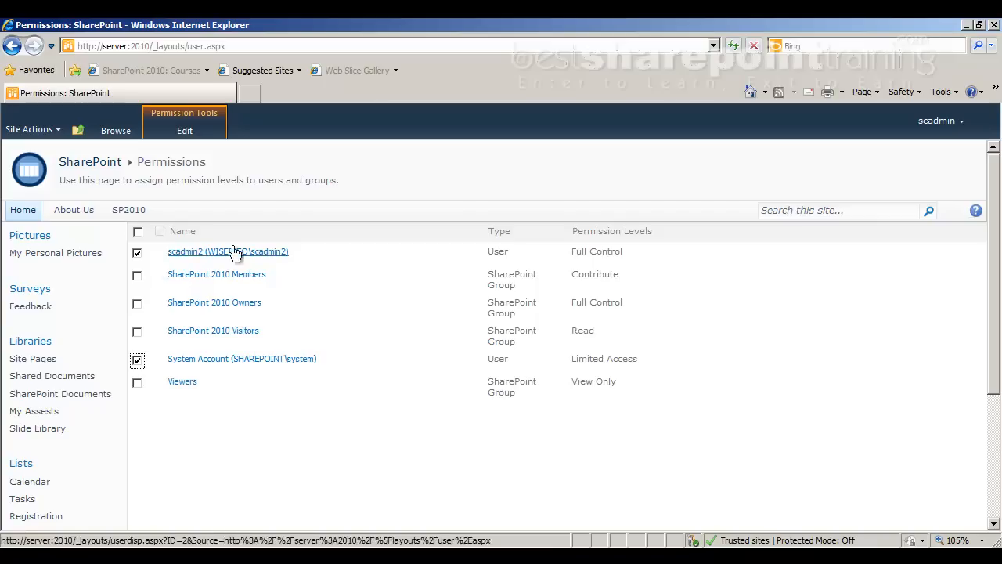
left_click(137, 360)
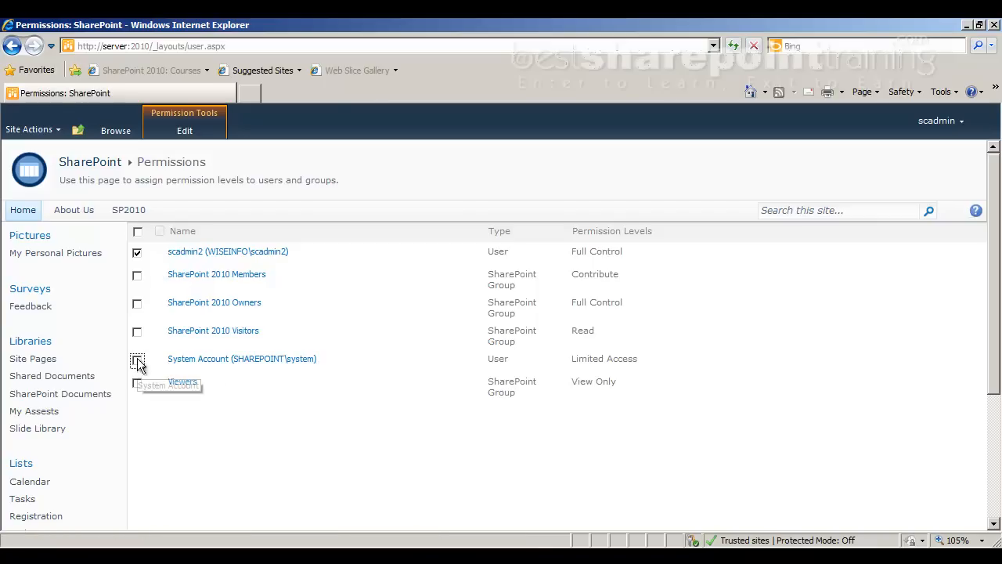
left_click(137, 253)
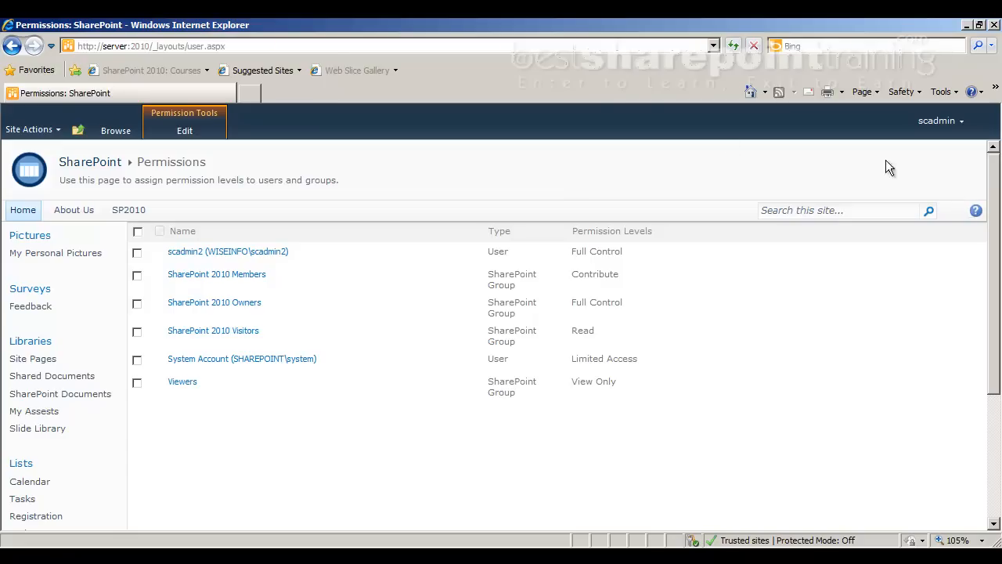
Go to Site Settings and highlight the Site Collection Administration heading
left_click(39, 130)
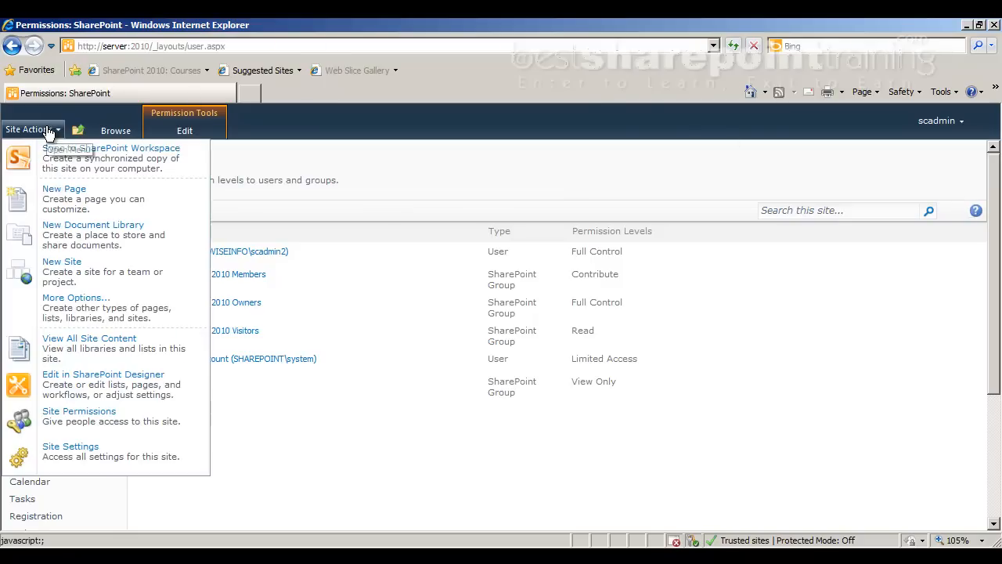
left_click(67, 454)
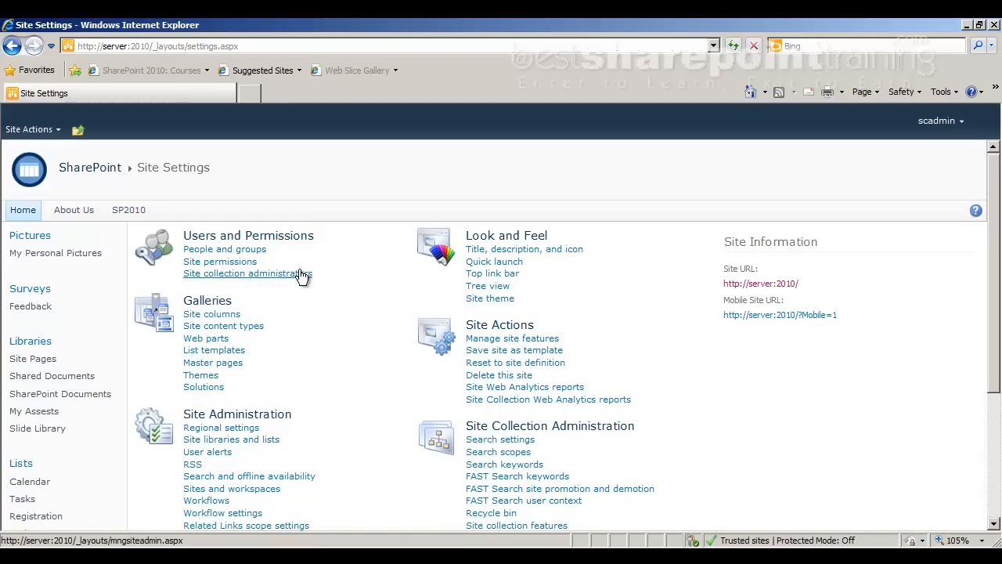
scroll(488, 338, "down", 3)
double_click(482, 311)
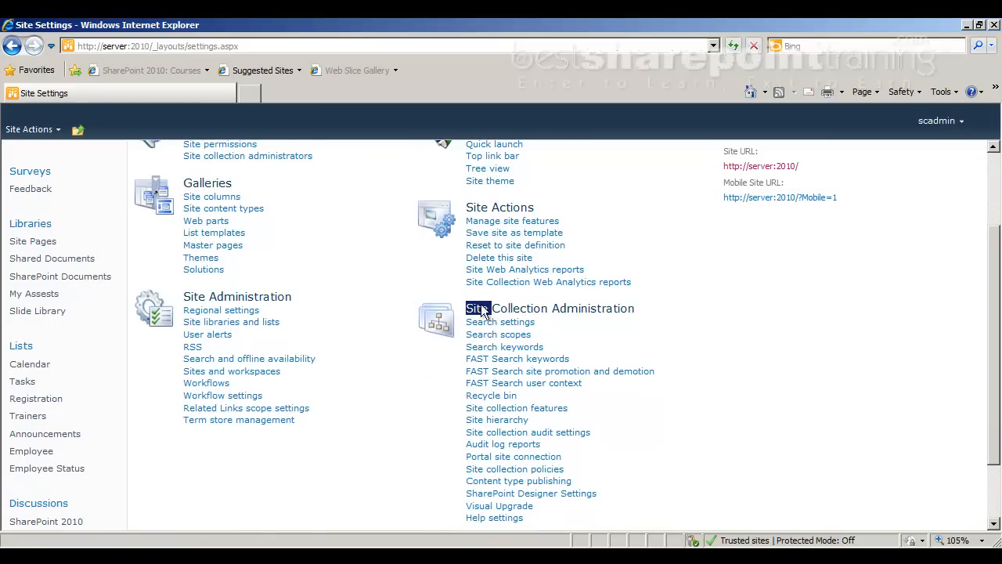
double_click(634, 309)
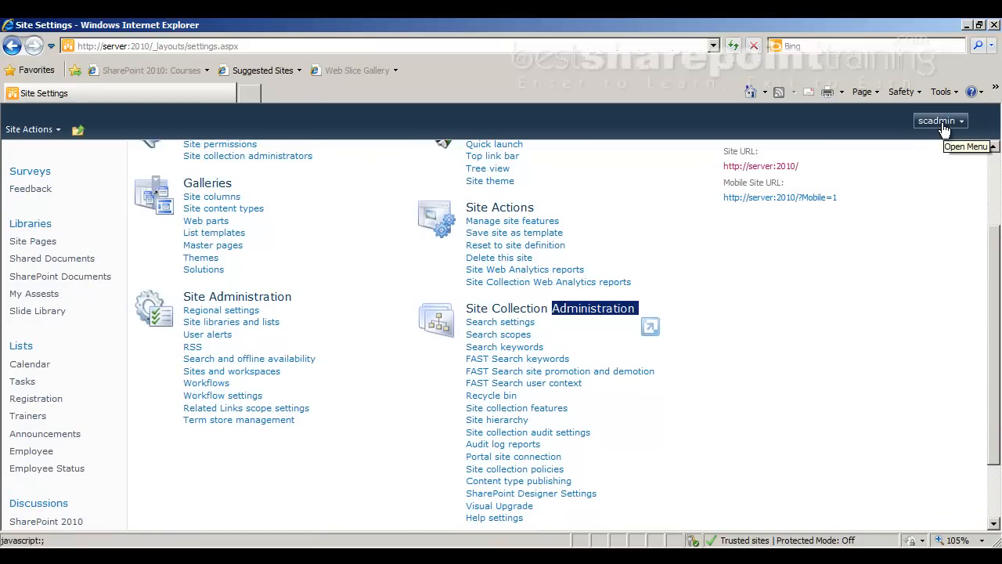
scroll(449, 246, "up", 3)
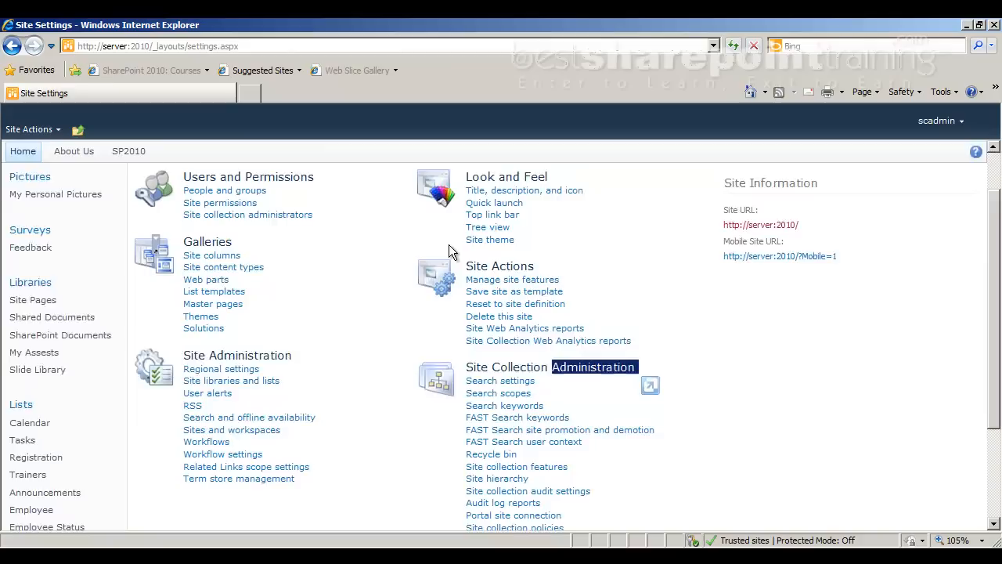
Review the two site collection administrators, keep them unchanged, and return to Site permissions
left_click(235, 273)
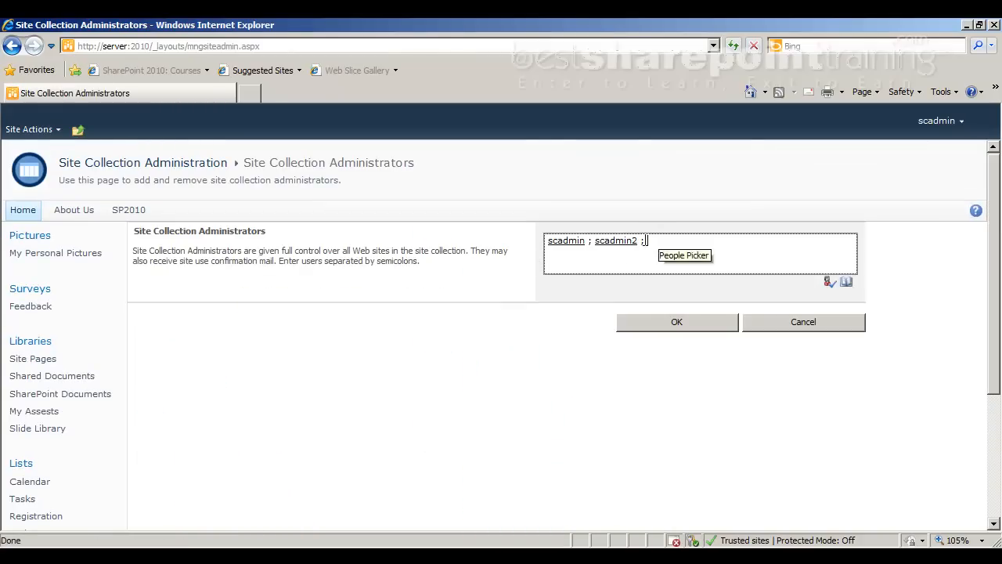
left_click(553, 242)
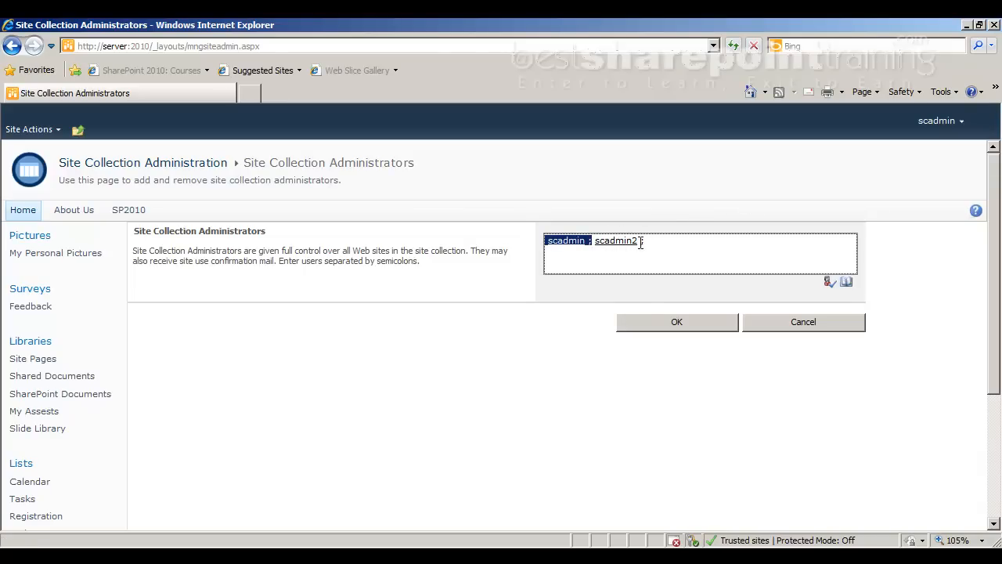
left_click(641, 317)
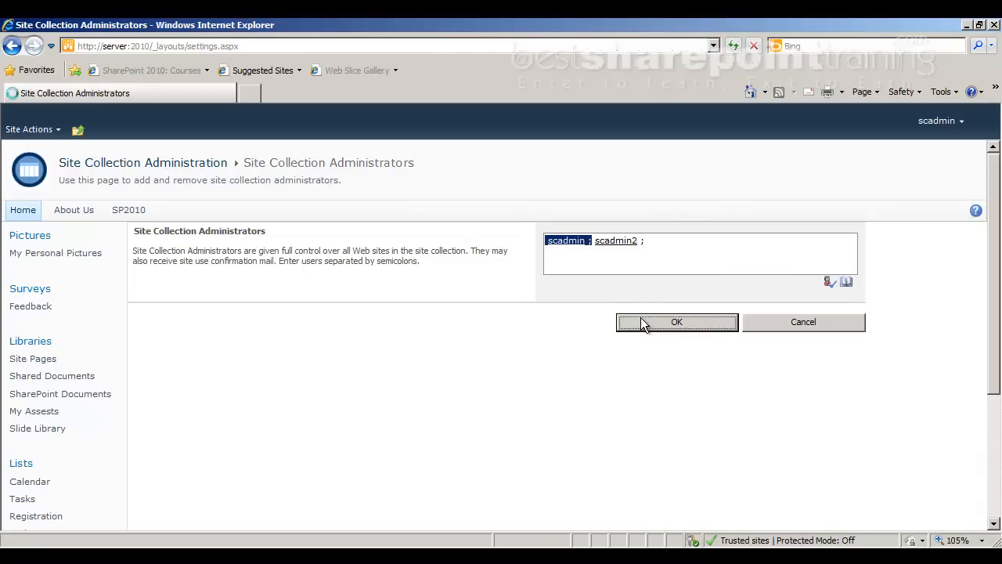
left_click(220, 263)
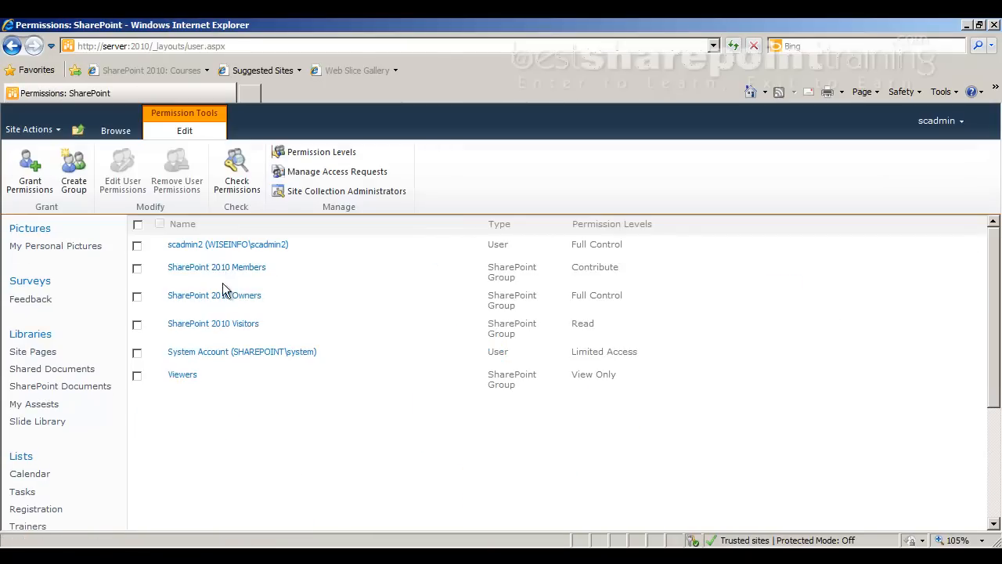
Add a new, name-checked member to SharePoint 2010 Owners as its third account, then go Home
left_click(225, 297)
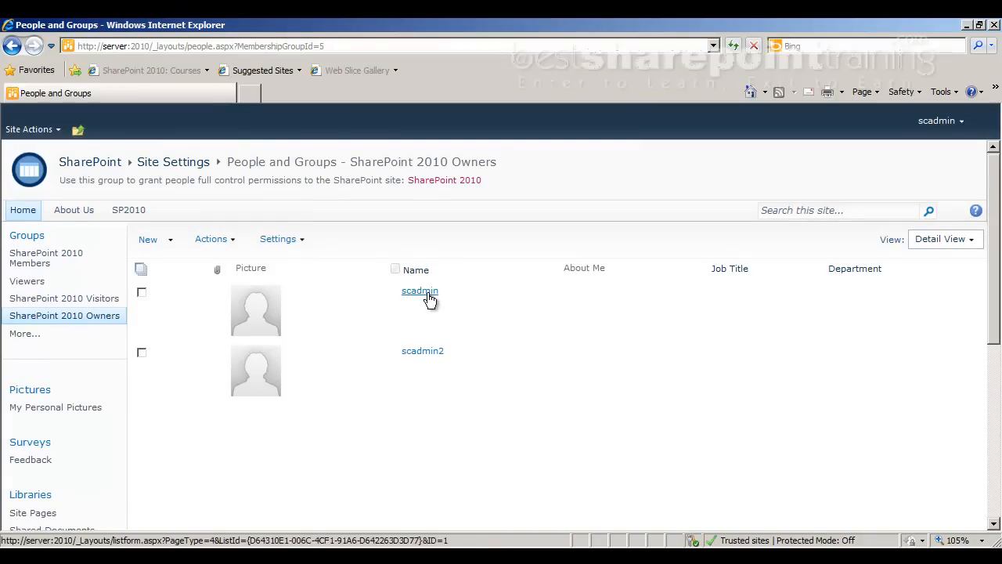
left_click(145, 238)
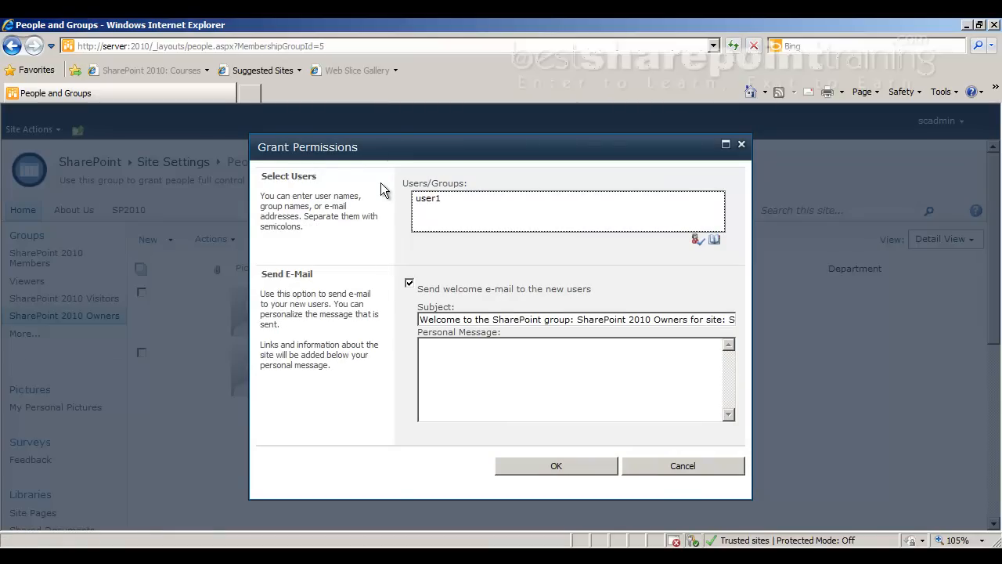
left_click(698, 238)
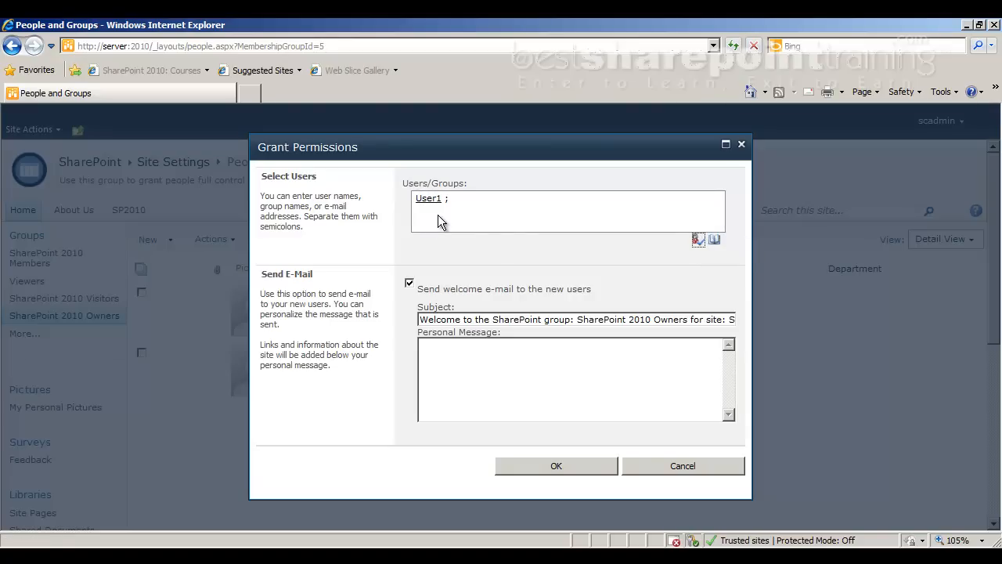
left_click(551, 467)
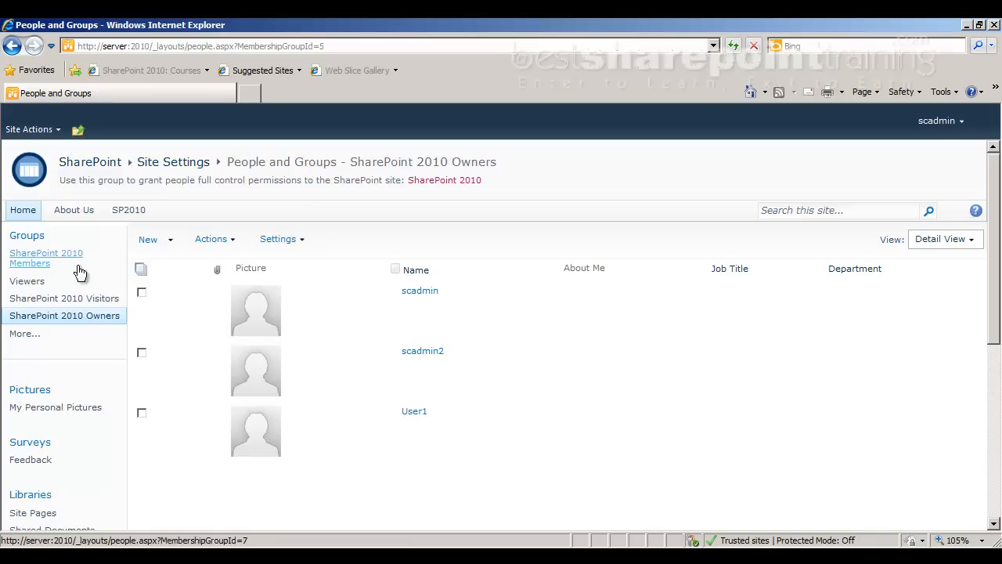
left_click(32, 216)
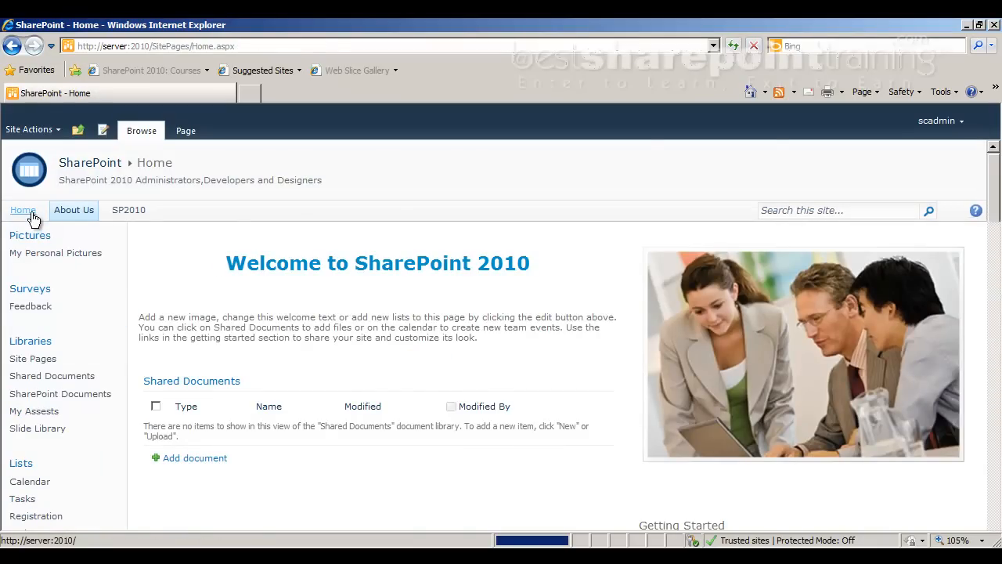
Sign in as a different user with user name user1 and its password
left_click(952, 123)
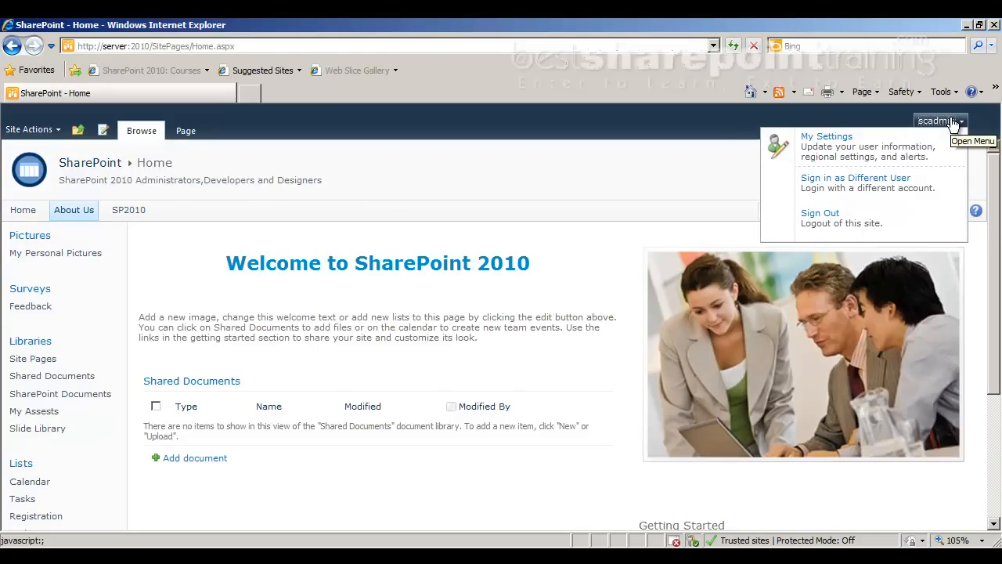
left_click(841, 185)
key("Down")
key("Down")
type("user1")
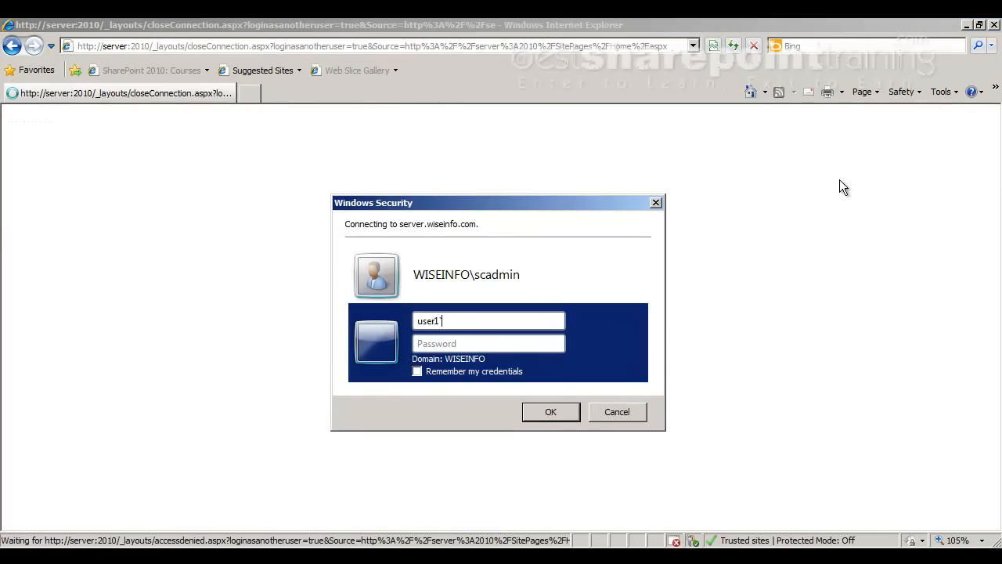
key("Tab")
type("1234567")
key("Return")
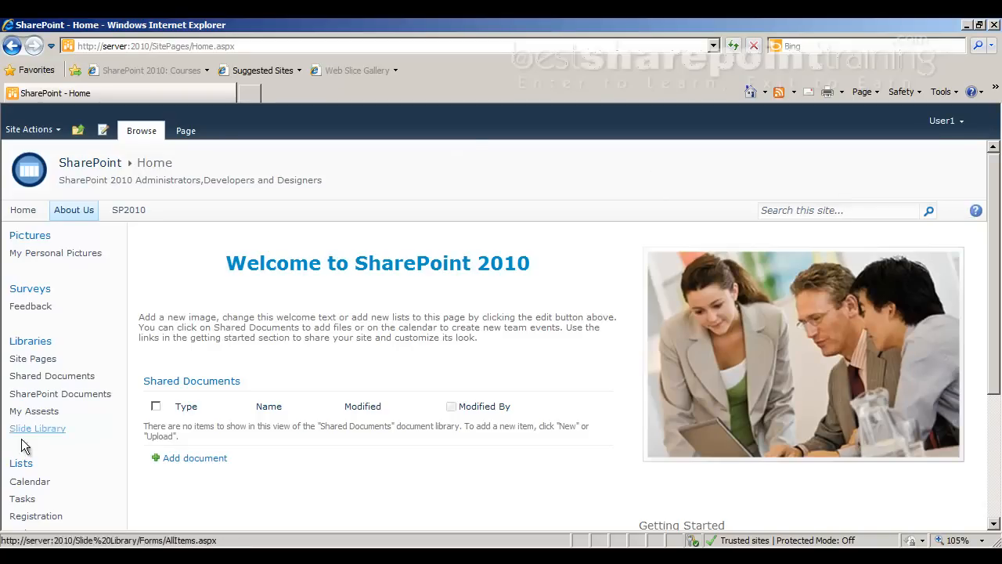
Open the Employee list and select an employee's row, then dismiss the item tools
scroll(16, 447, "down", 3)
left_click(47, 396)
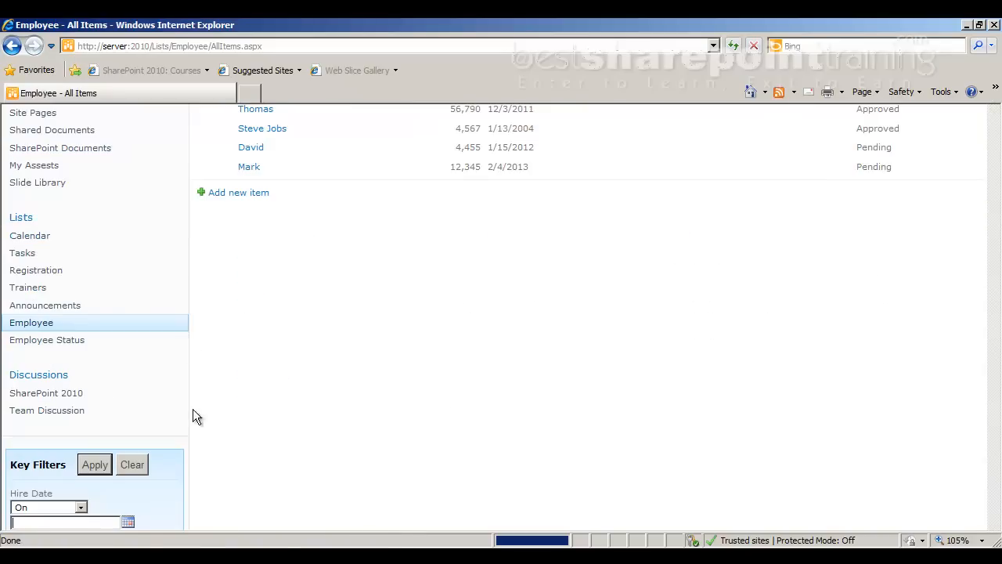
left_click(202, 336)
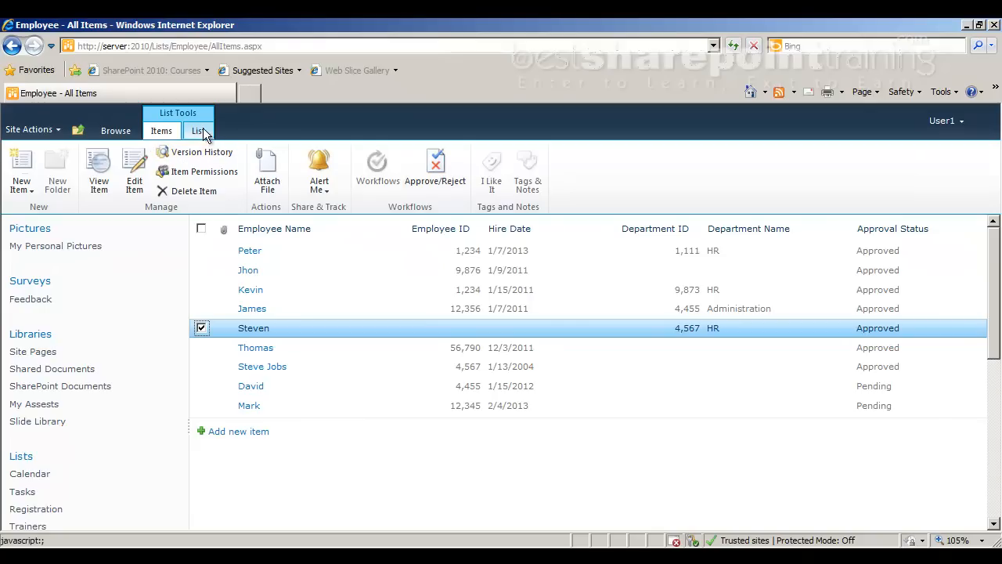
left_click(694, 168)
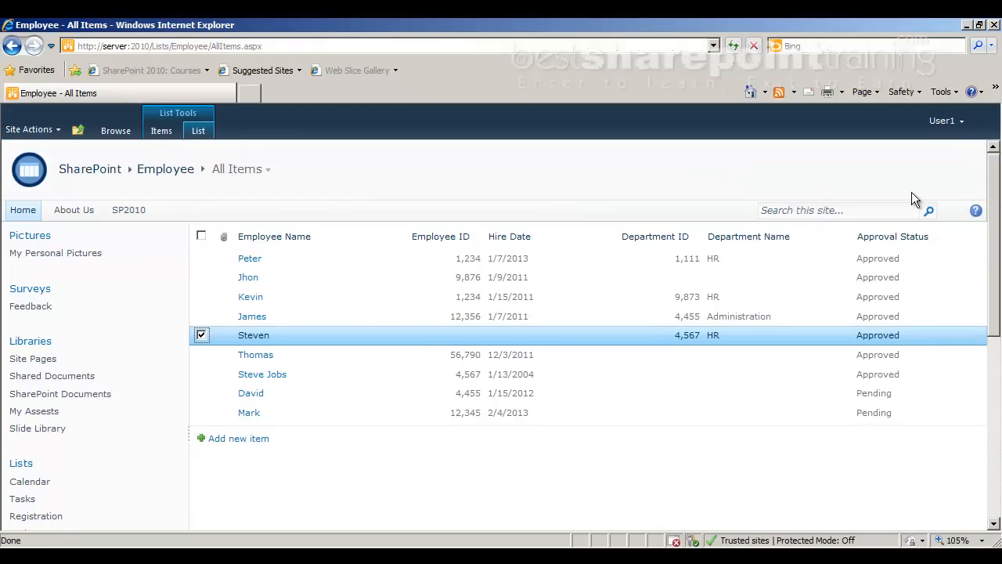
Open the Employee List Settings and scroll through it, showing content types Item and Department
left_click(200, 131)
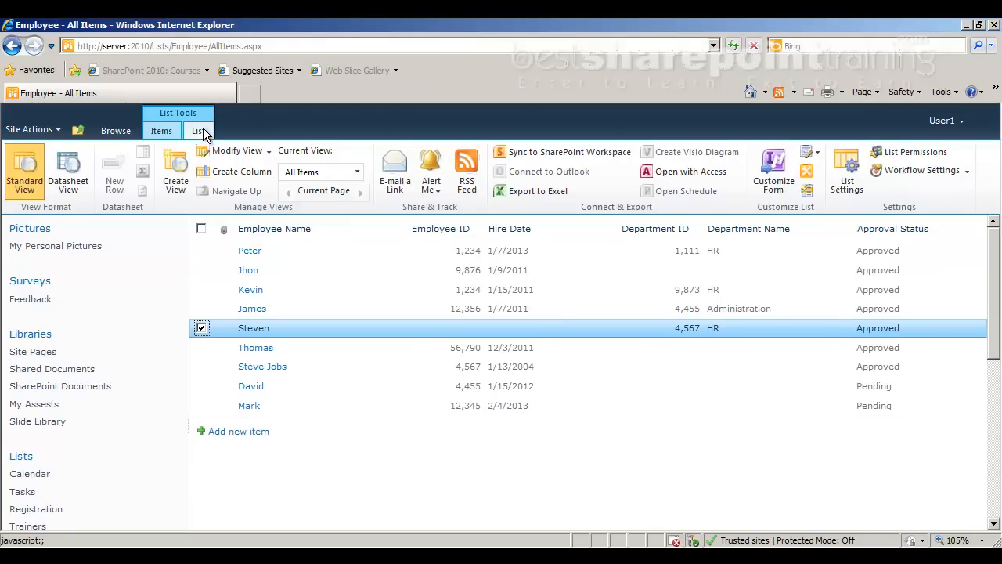
left_click(852, 172)
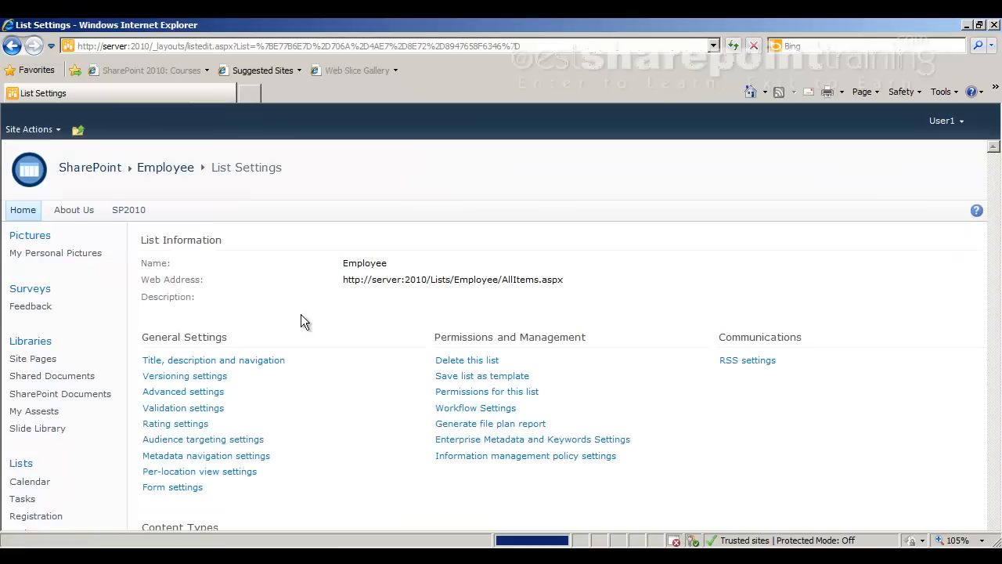
scroll(341, 307, "down", 6)
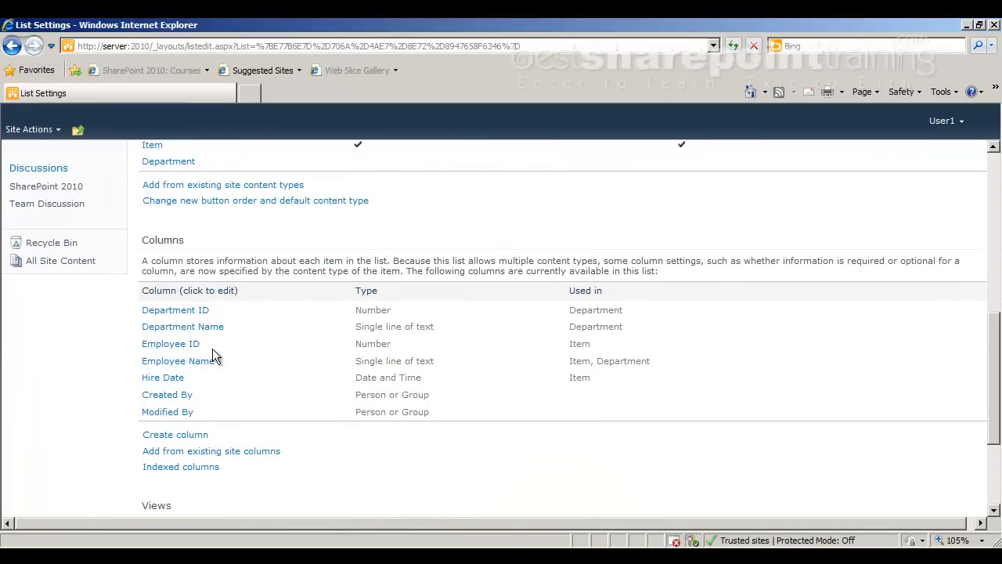
scroll(212, 354, "up", 2)
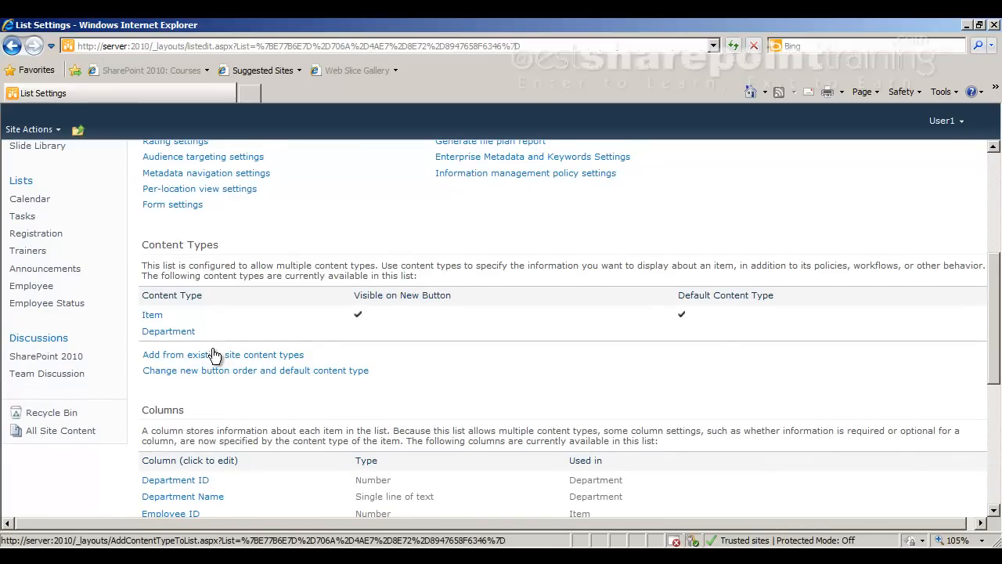
scroll(213, 353, "up", 3)
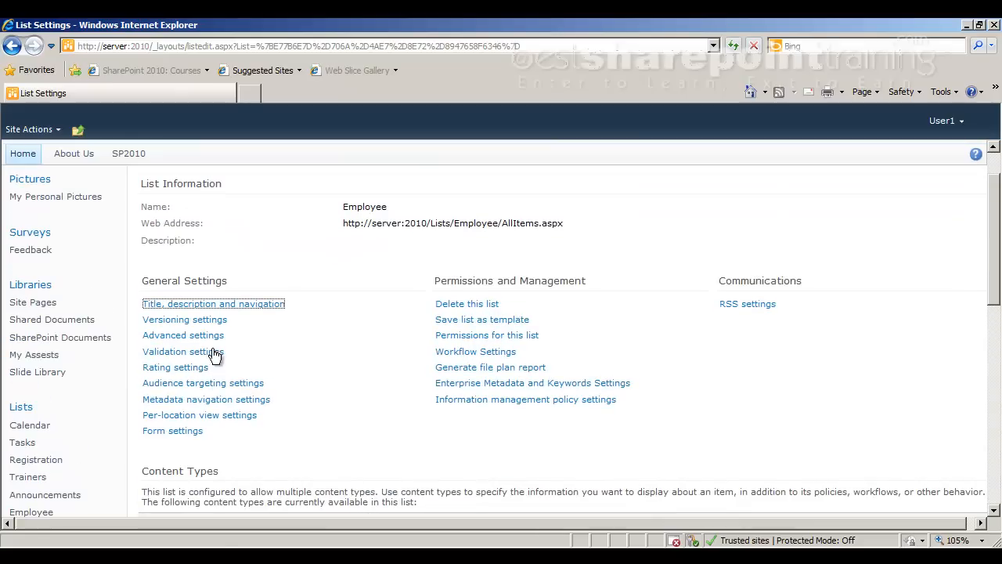
Open SharePoint Documents, select '2 - Overview of Sharepoint', view Library Settings, then go to Site Settings
left_click(56, 337)
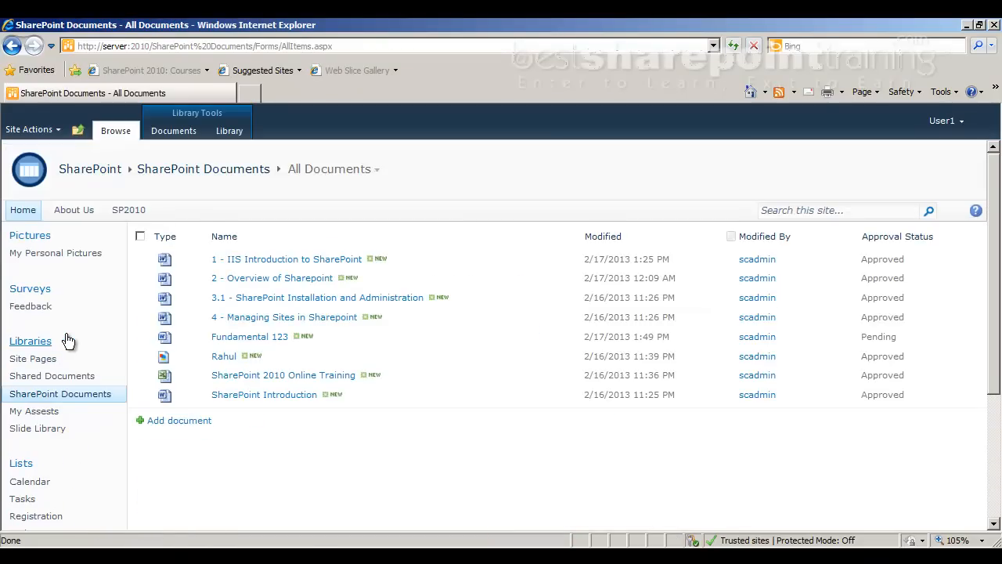
left_click(147, 280)
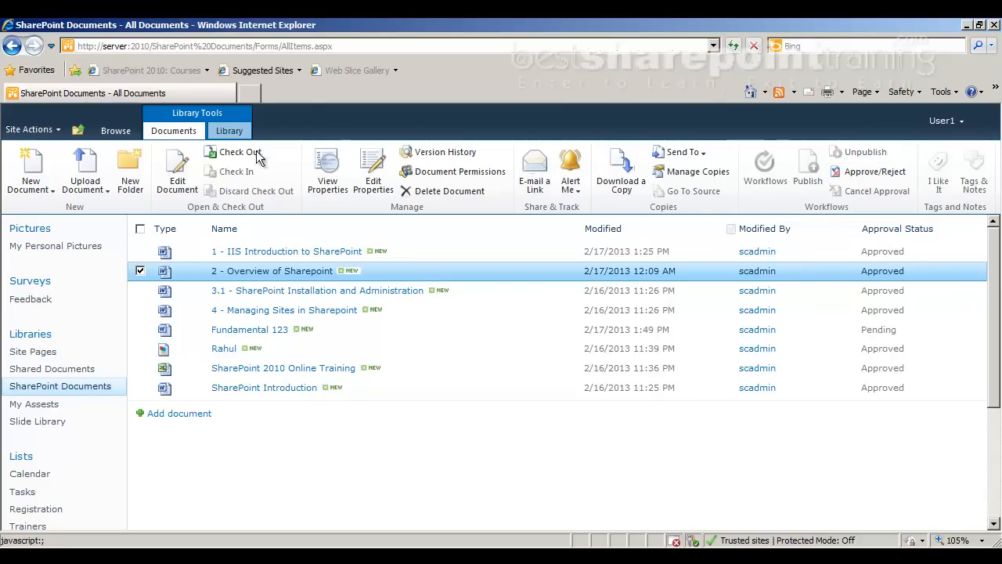
left_click(231, 131)
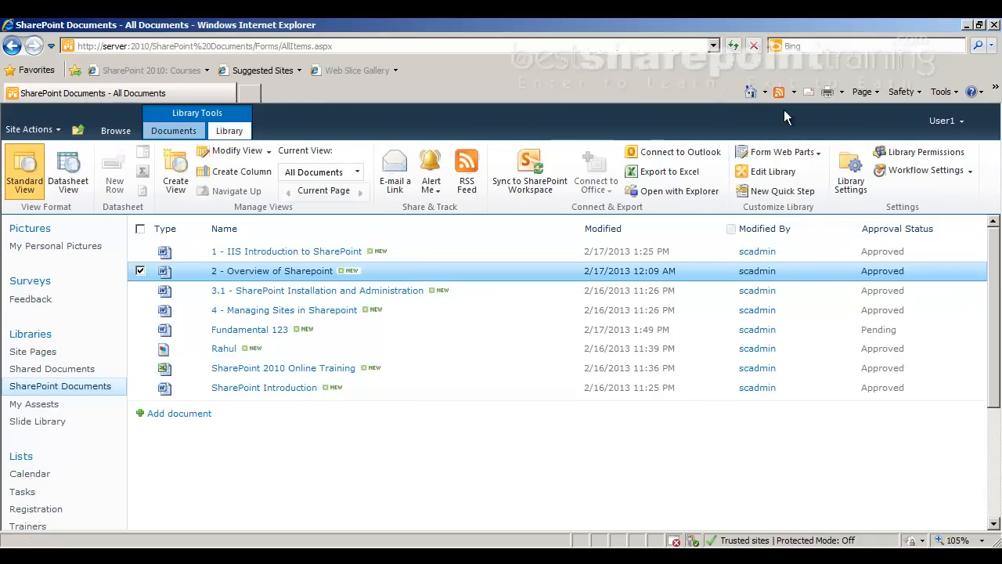
left_click(845, 160)
scroll(576, 325, "down", 5)
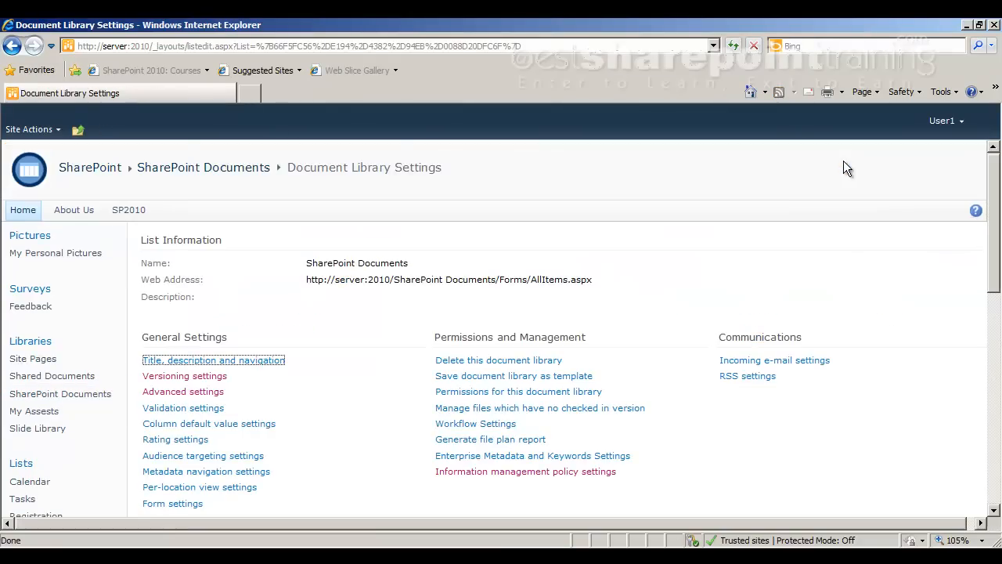
scroll(576, 325, "up", 5)
left_click(34, 132)
left_click(43, 451)
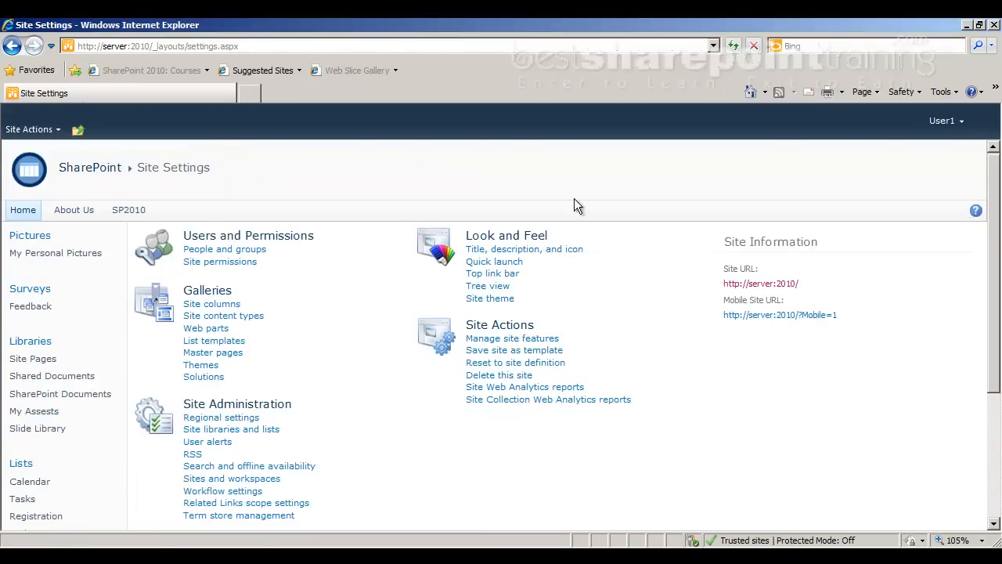
left_click_drag(182, 272, 190, 272)
left_click(189, 272)
scroll(508, 431, "down", 5)
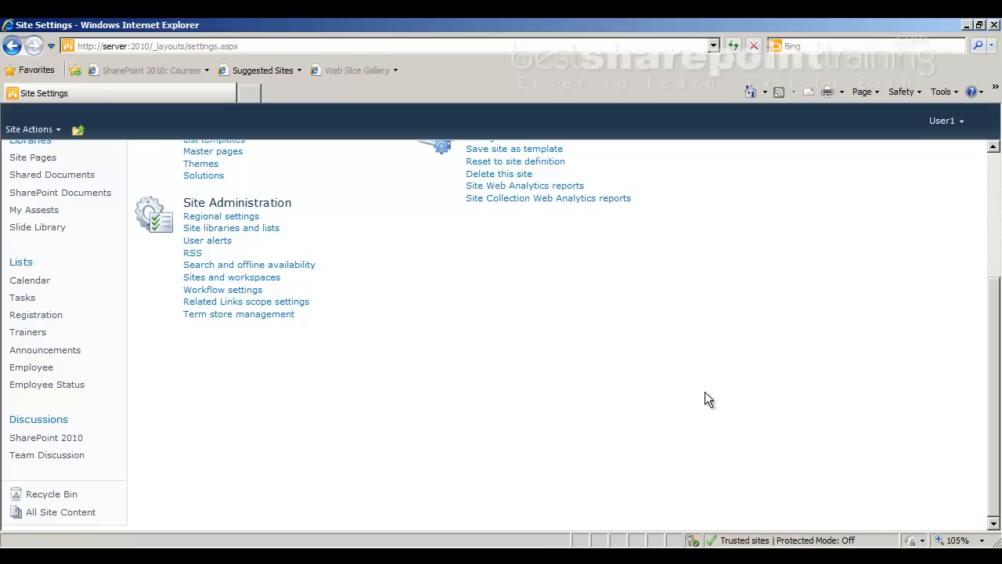
scroll(705, 398, "up", 3)
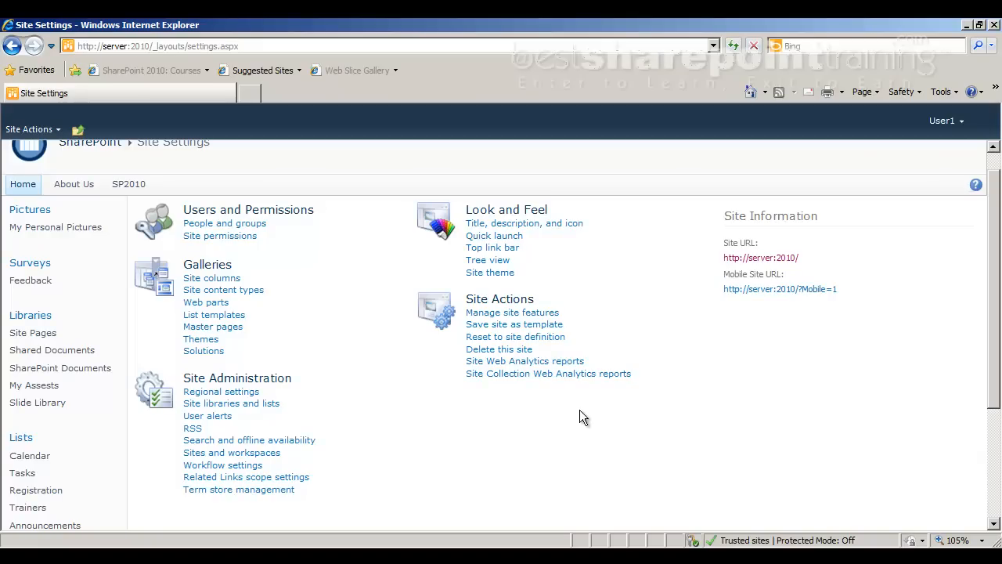
From Site permissions, view the Owners, Members and Visitors memberships in turn, then open Viewers
left_click(247, 242)
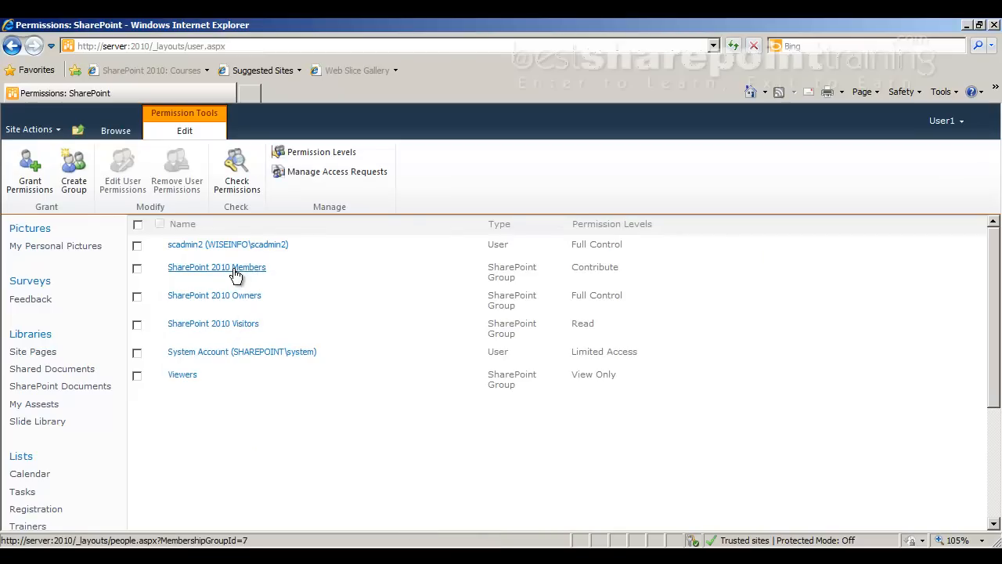
left_click(236, 295)
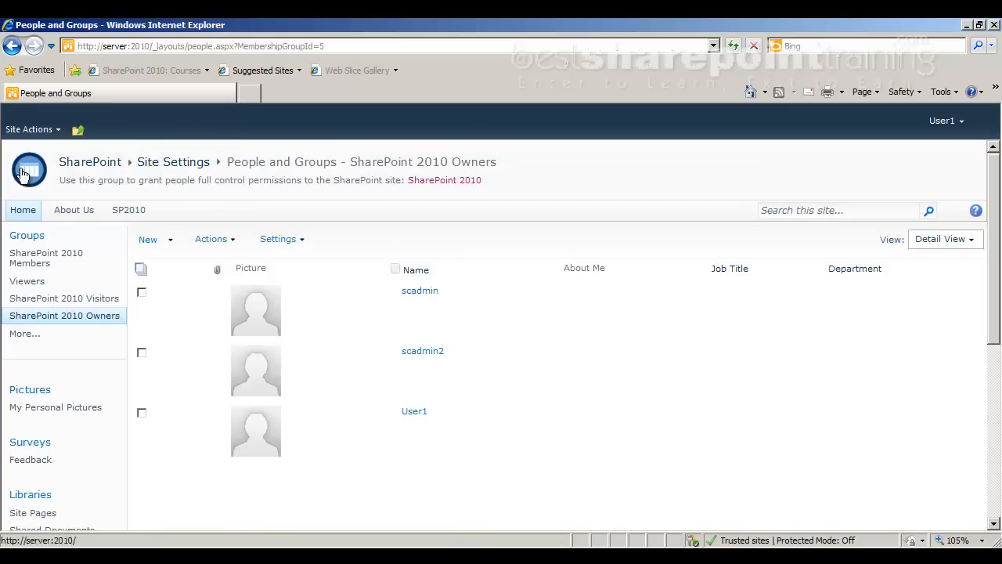
left_click(10, 47)
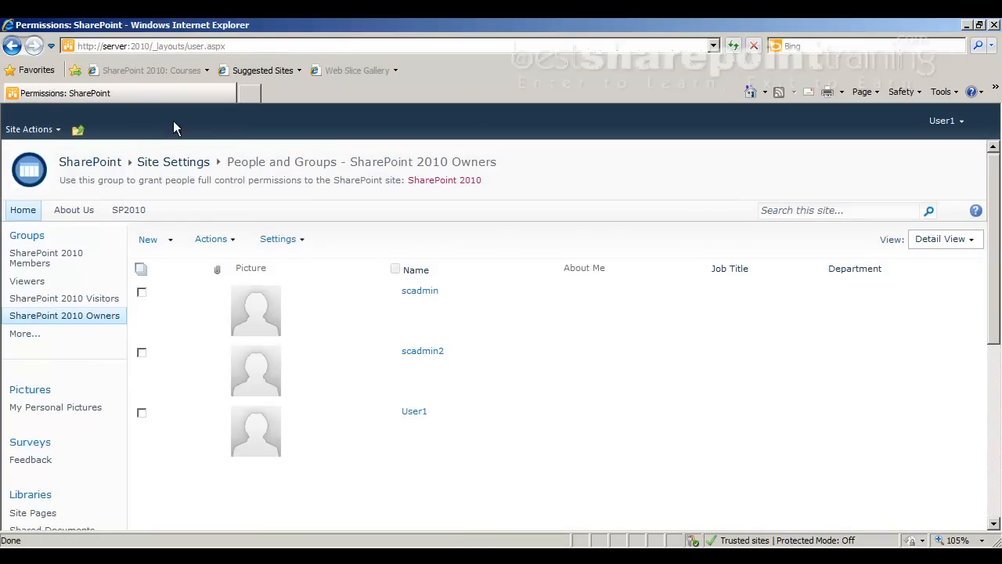
left_click(242, 268)
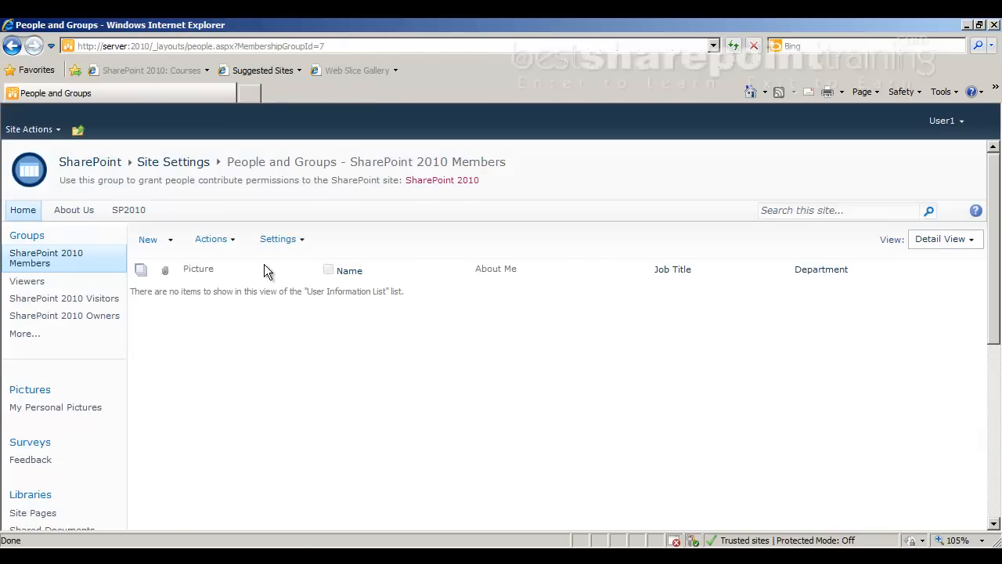
left_click(11, 46)
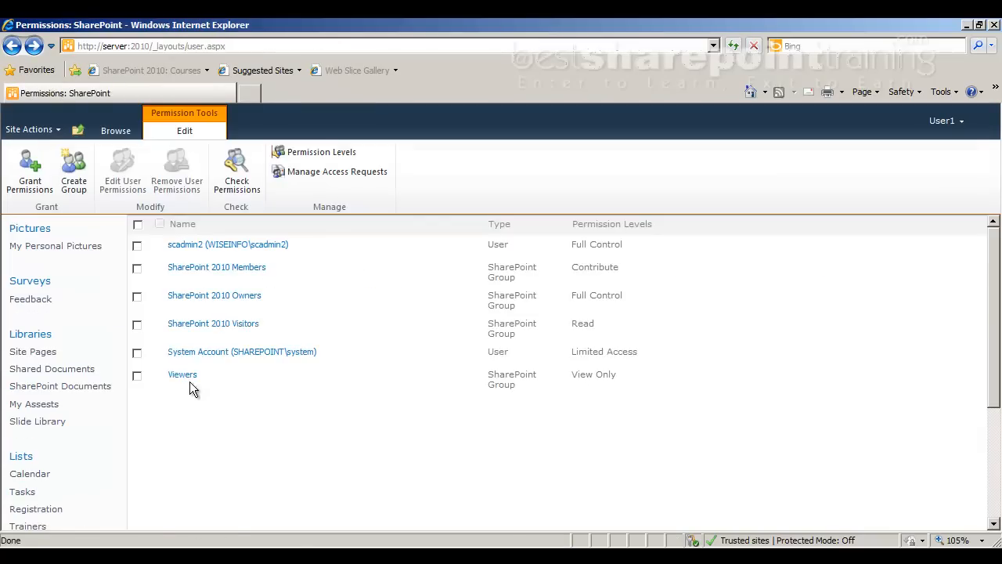
left_click(194, 333)
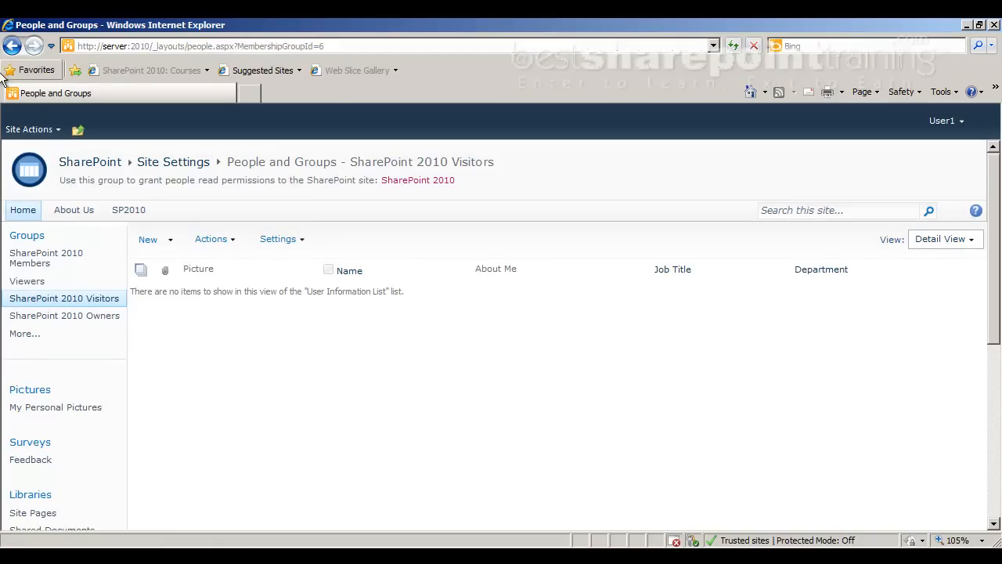
left_click(11, 46)
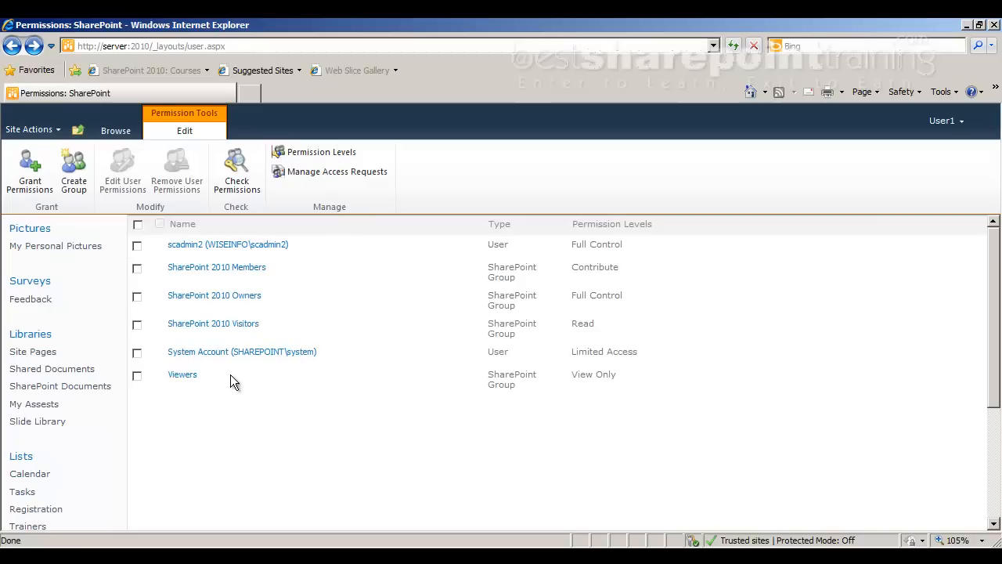
left_click(187, 379)
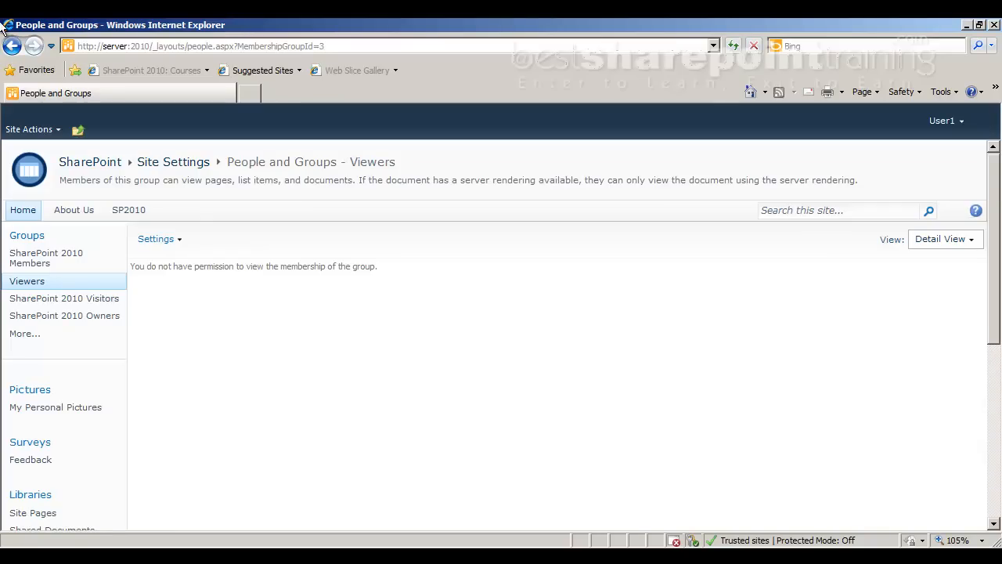
From the Home page, start signing in as a different user with another account
left_click(23, 210)
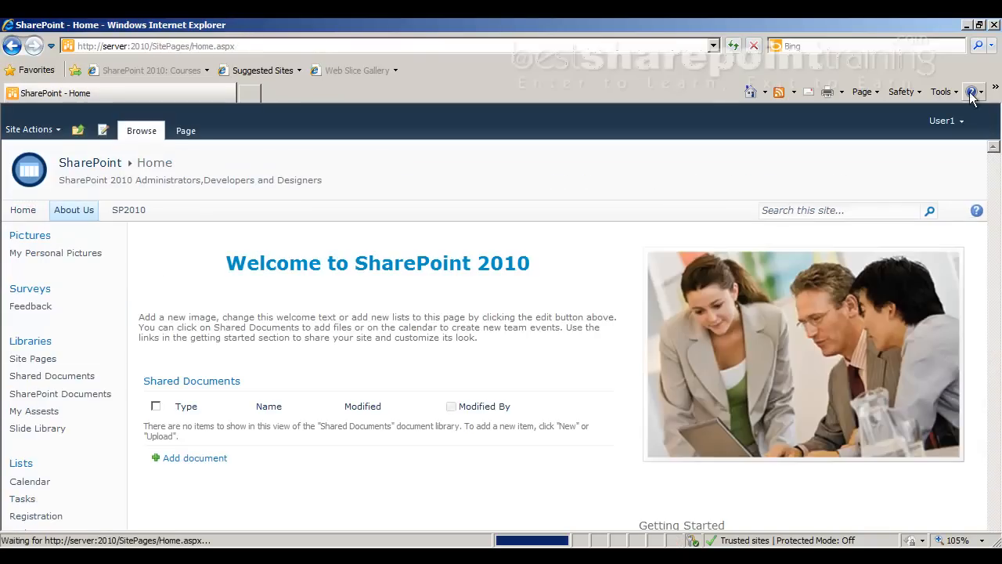
left_click(943, 121)
left_click(912, 182)
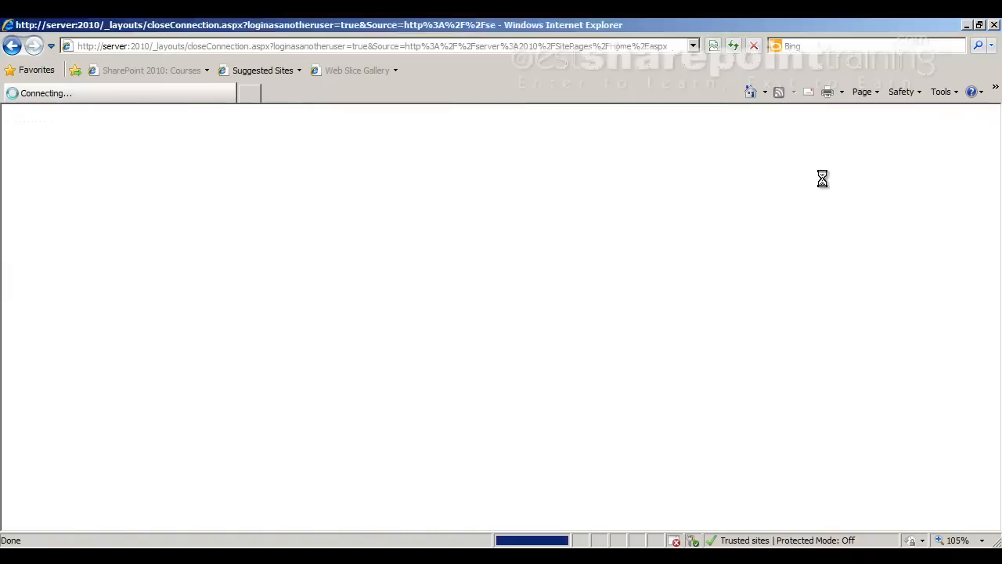
left_click(552, 329)
Sign in as the scadmin administrator account with its password
type("scadj")
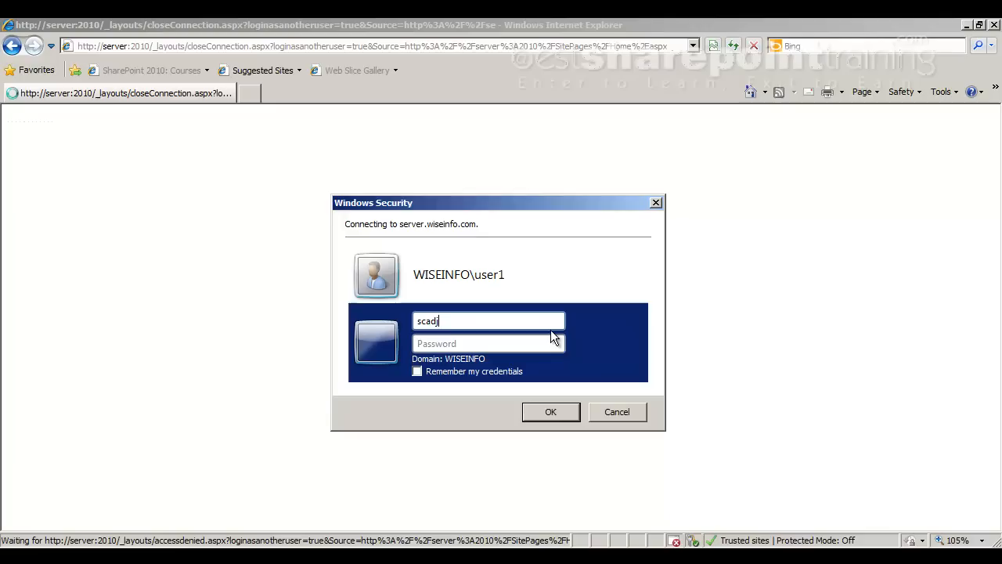
key("BackSpace")
type("min")
key("Caps_Lock")
key("Caps_Lock")
key("Tab")
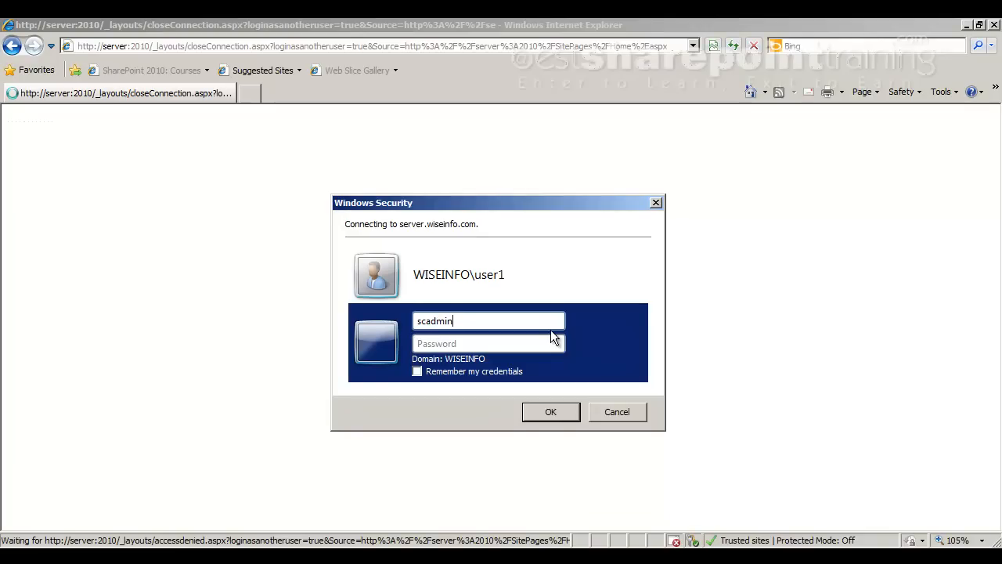
type("pass@word1")
key("Return")
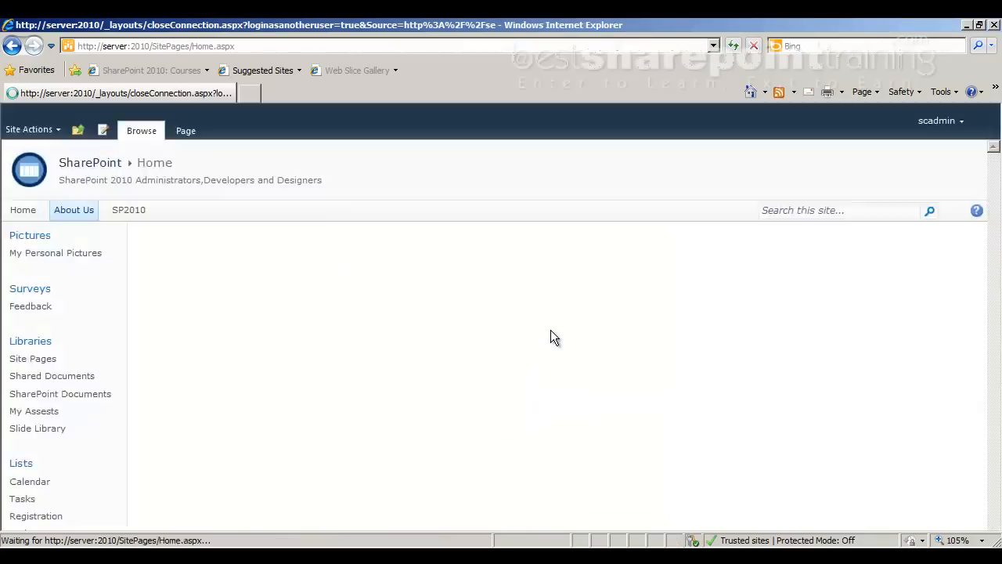
left_click(27, 129)
Go to Site permissions and review the Members and Owners group memberships as administrator
left_click(53, 483)
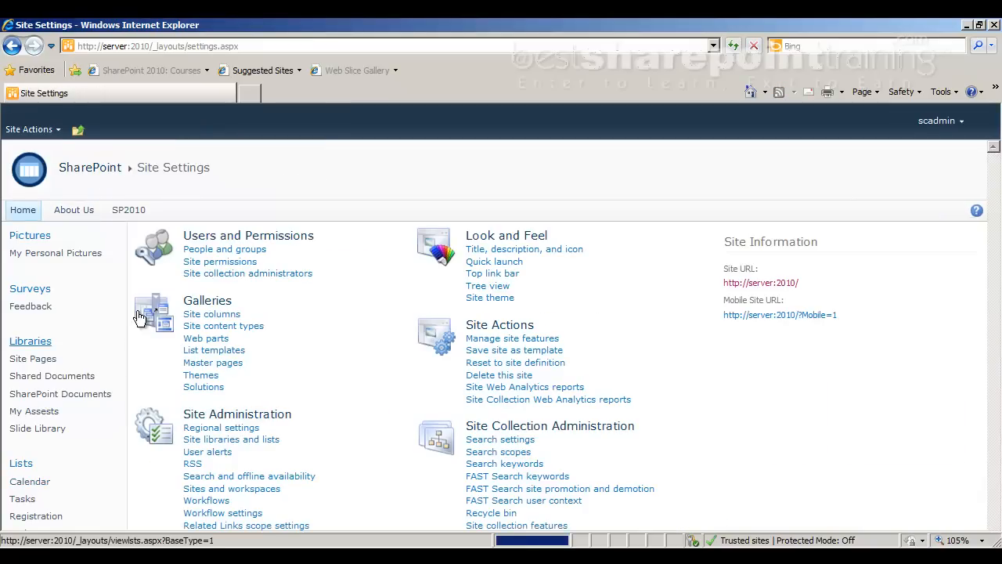
left_click(235, 264)
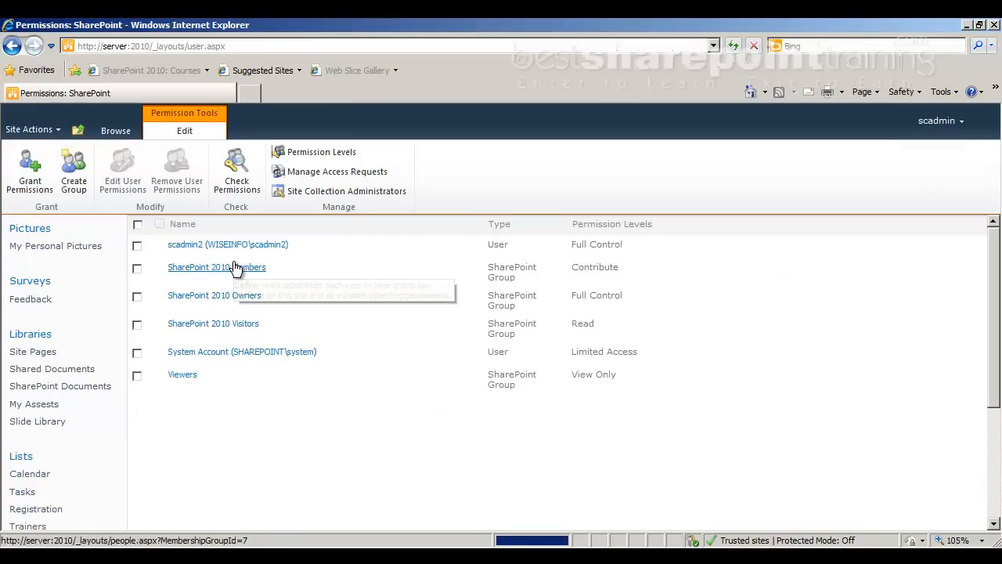
left_click(224, 268)
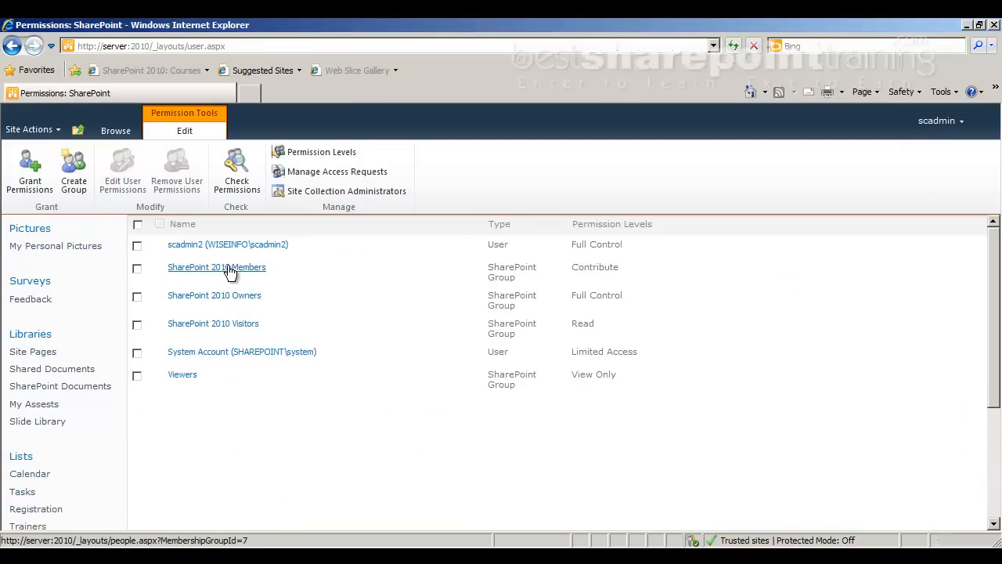
double_click(14, 47)
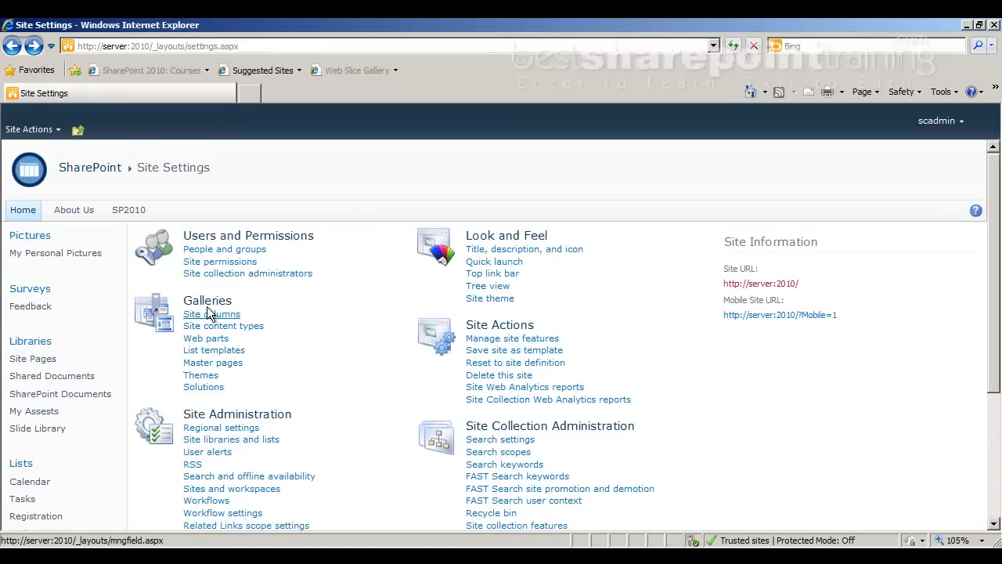
left_click(219, 261)
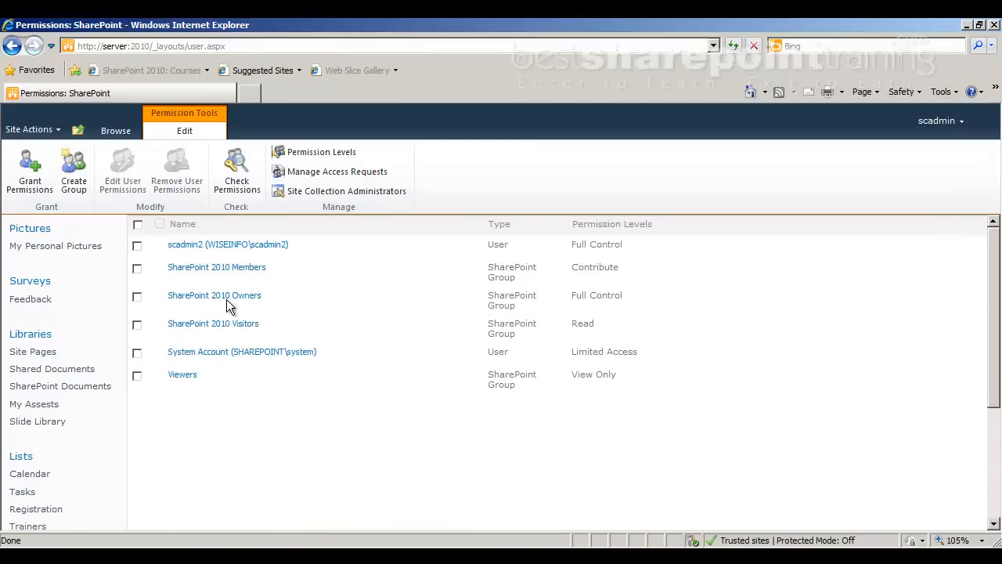
left_click(230, 303)
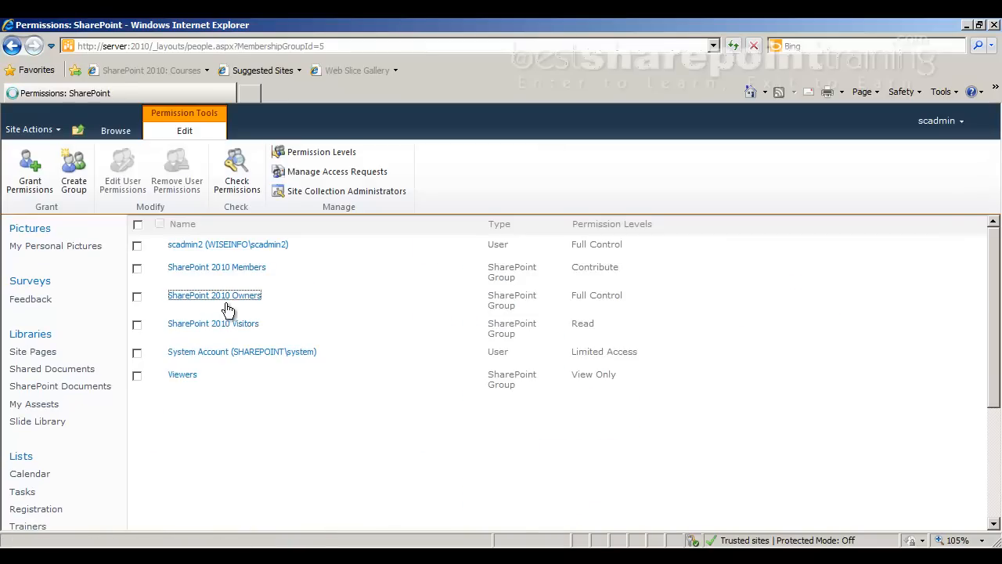
left_click(11, 48)
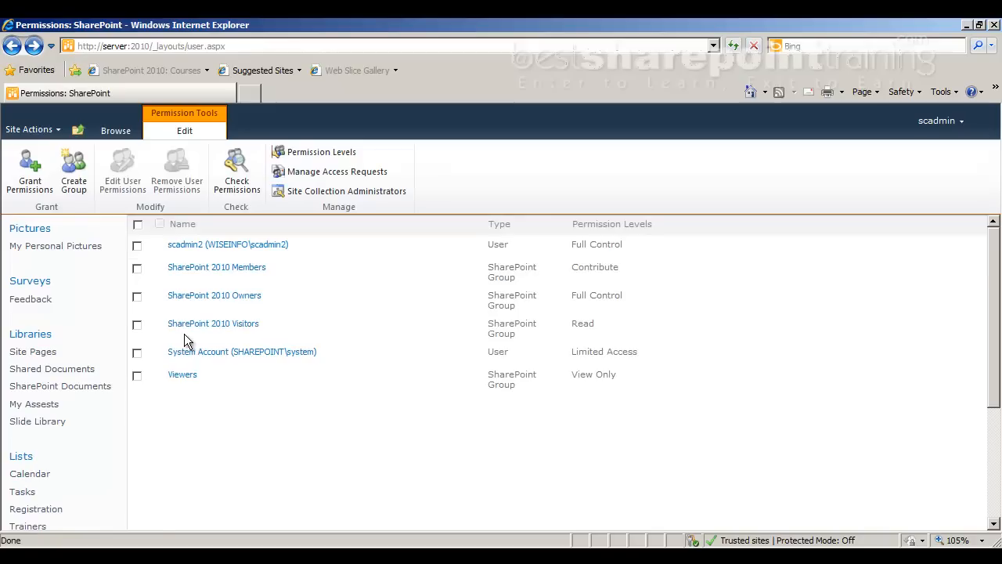
Check the Visitors group, then the Viewers group showing no members, and return Home
left_click(193, 331)
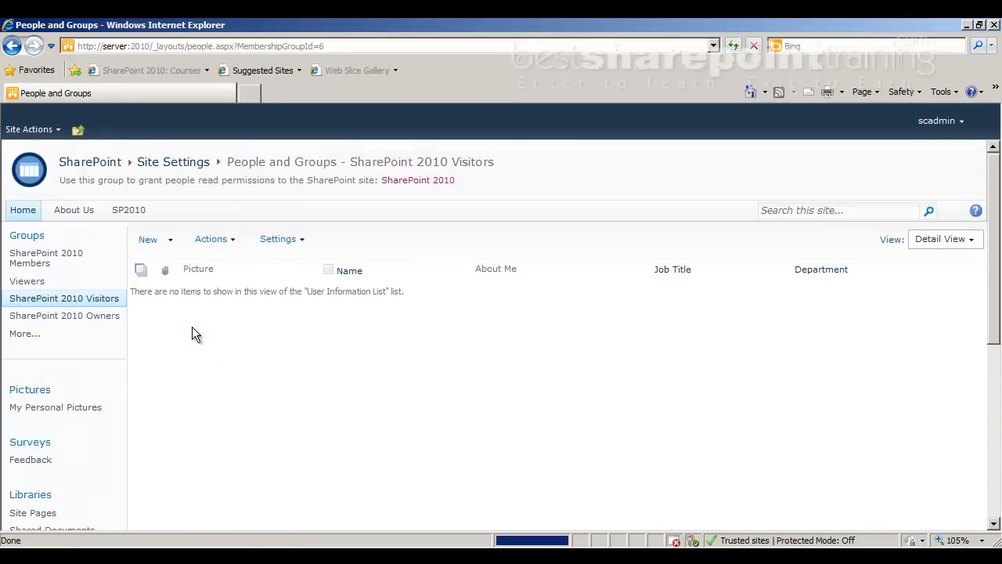
left_click(11, 48)
left_click(11, 48)
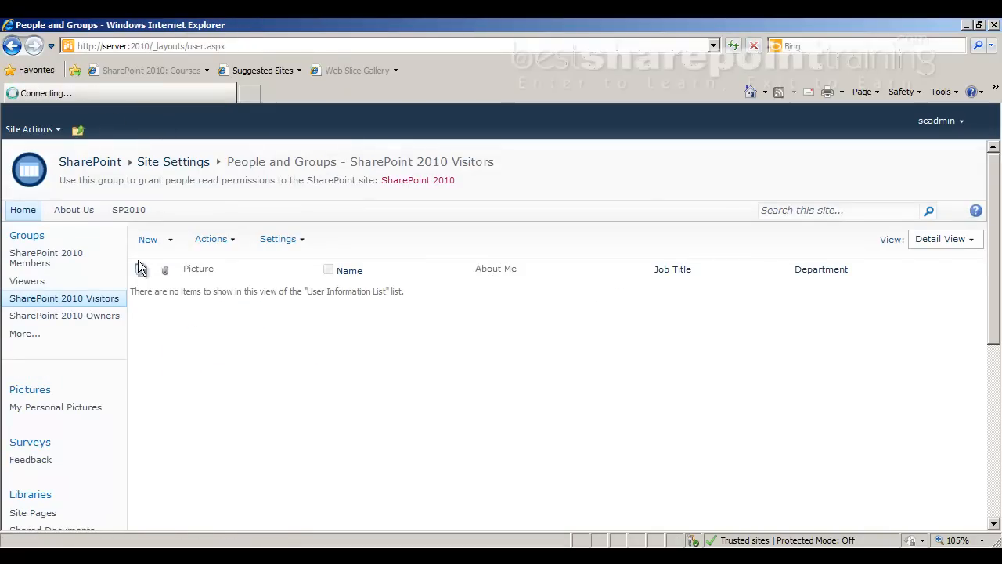
left_click(235, 262)
left_click(176, 374)
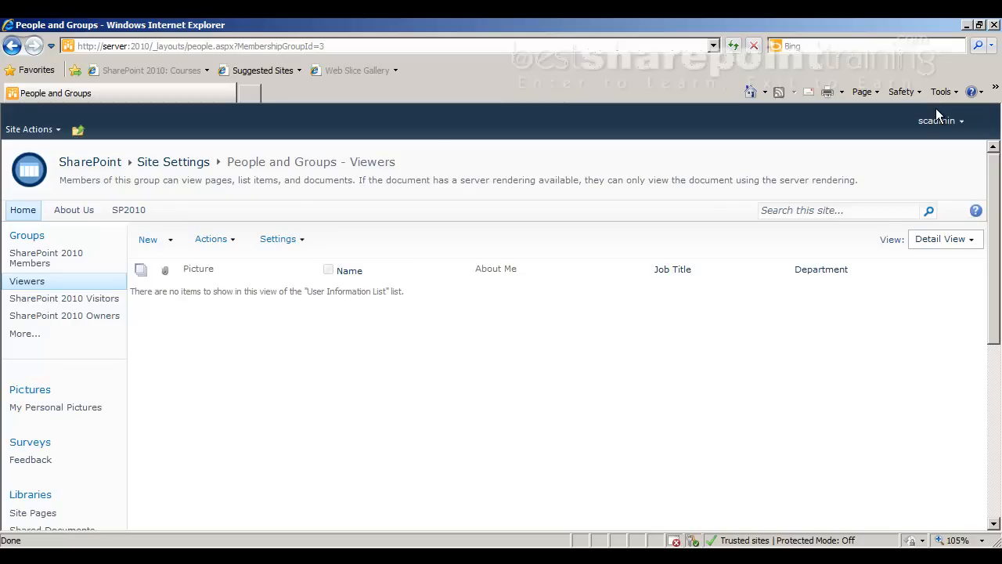
left_click(12, 214)
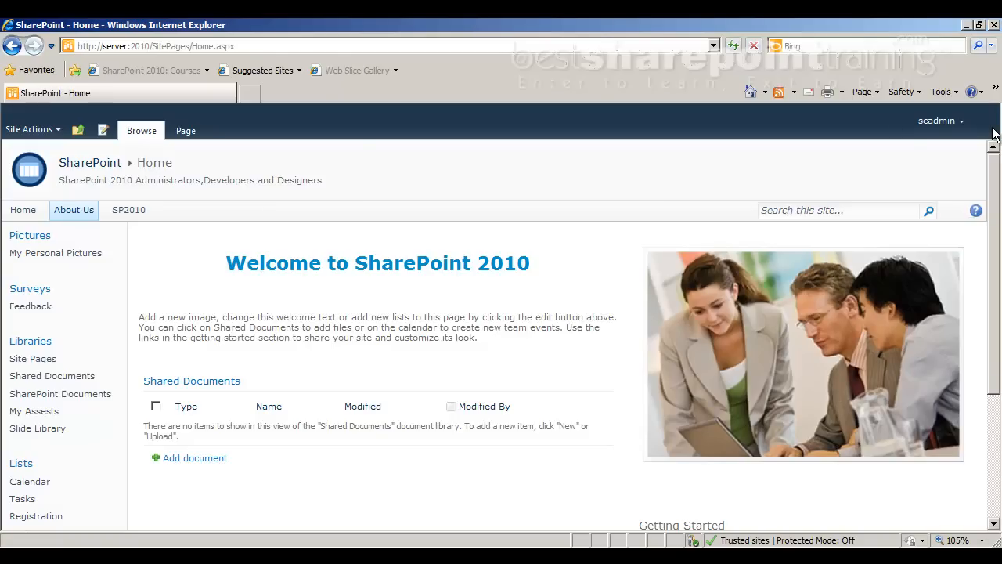
Add user2 to the SharePoint 2010 Members group through Site Permissions, then go back Home
left_click(42, 131)
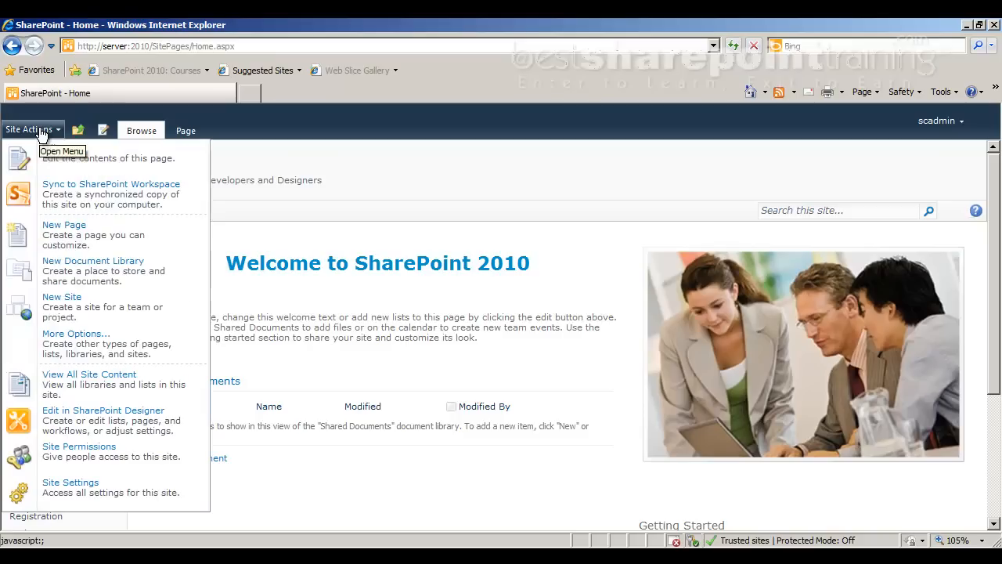
left_click(68, 462)
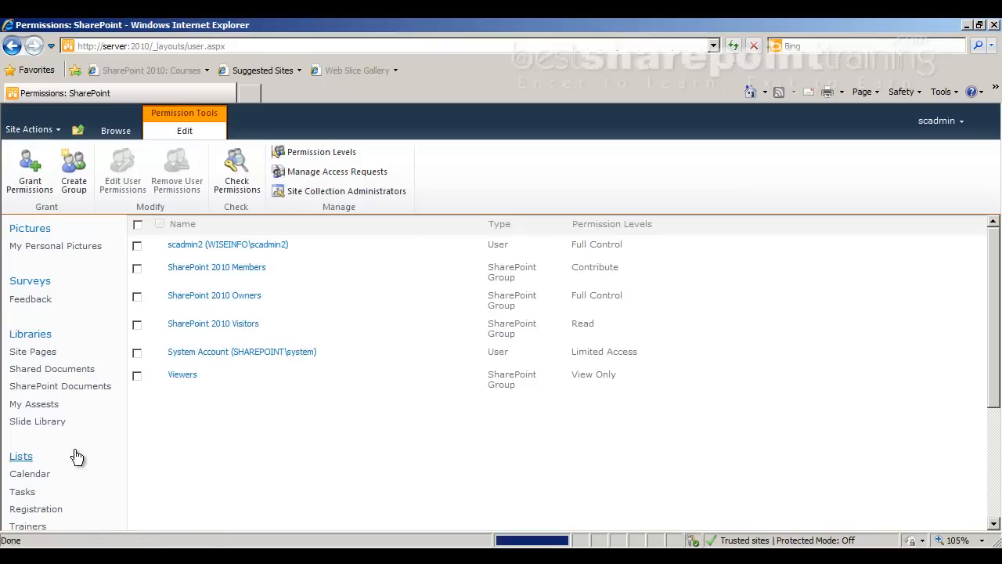
left_click(227, 268)
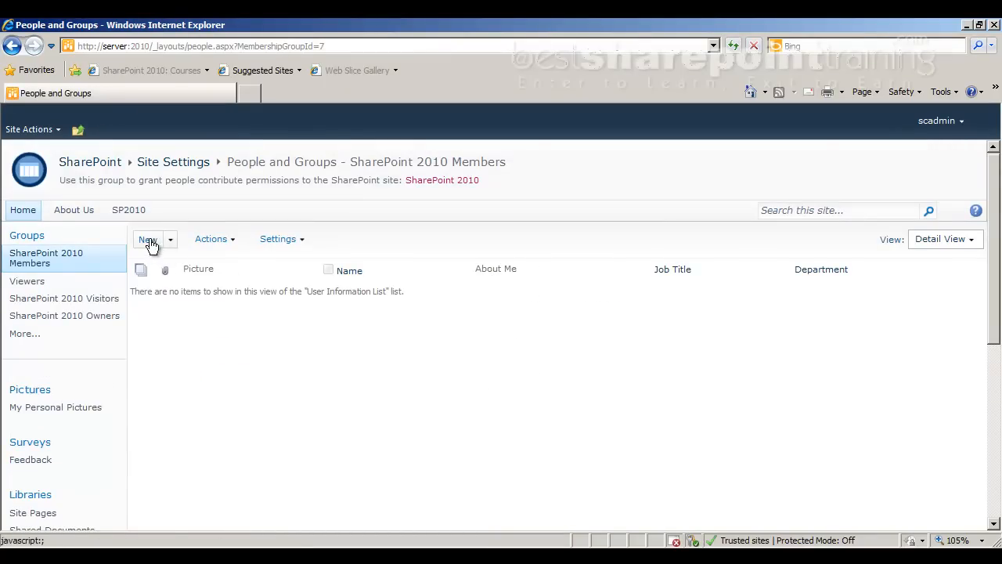
left_click(149, 239)
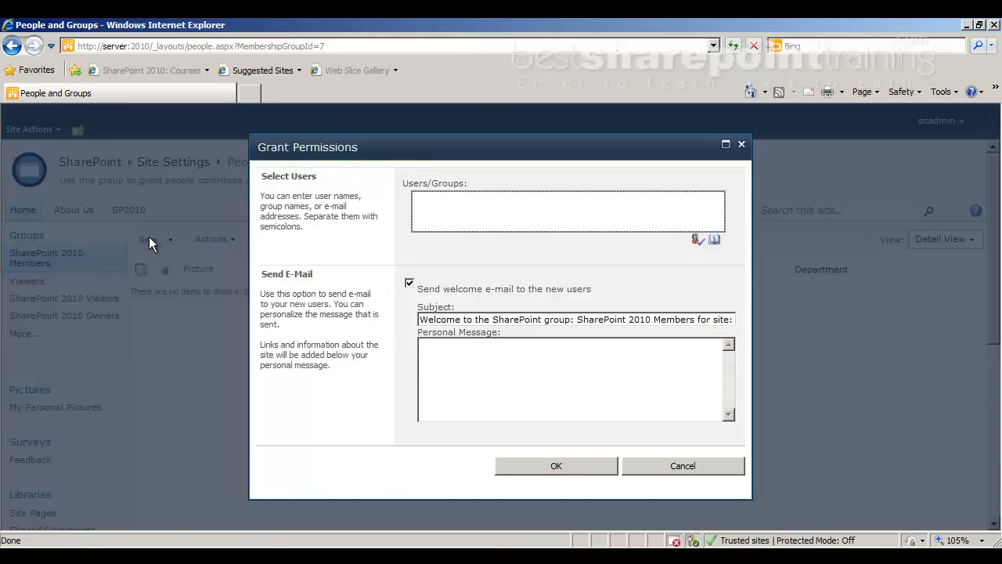
type("user2")
key("ctrl+k")
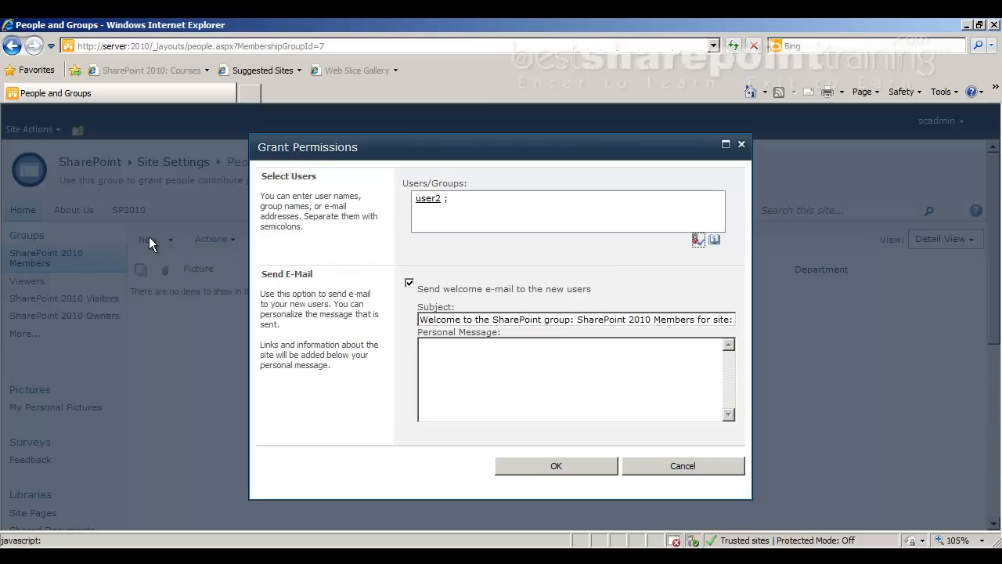
left_click(601, 461)
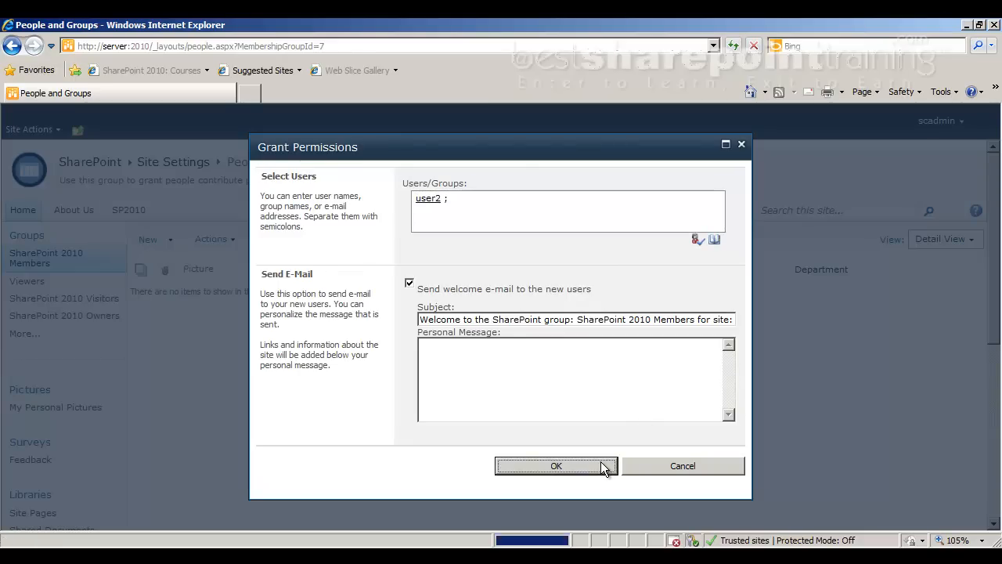
left_click(23, 209)
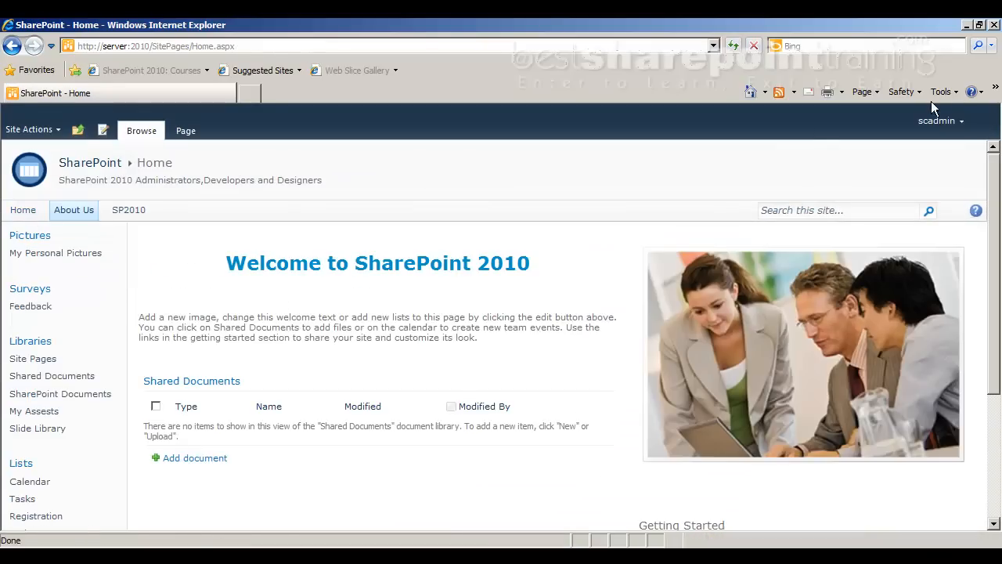
Switch accounts with Sign in as Different User, entering user2 and its password
left_click(938, 121)
left_click(890, 189)
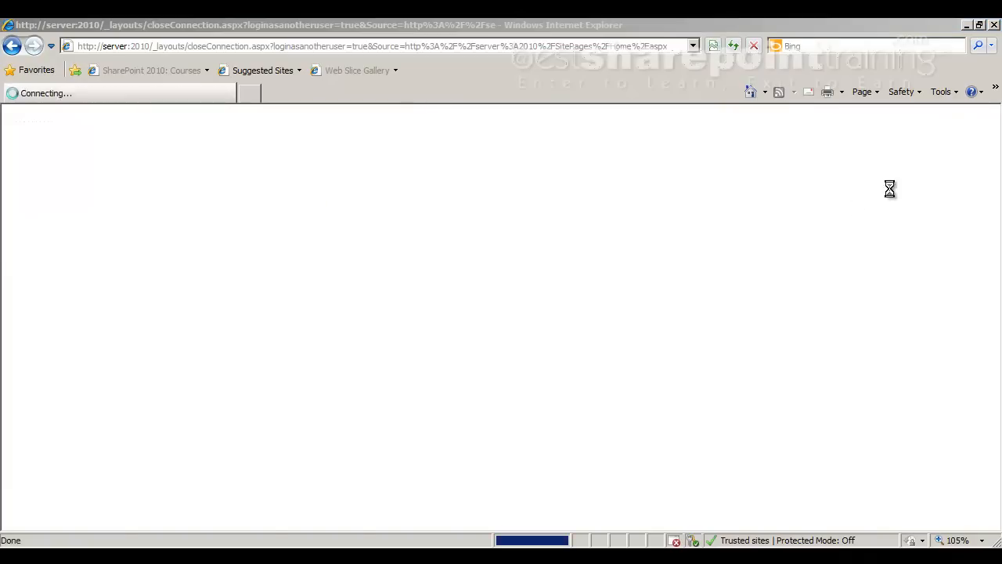
left_click(584, 361)
type("user2")
key("Tab")
type("*******")
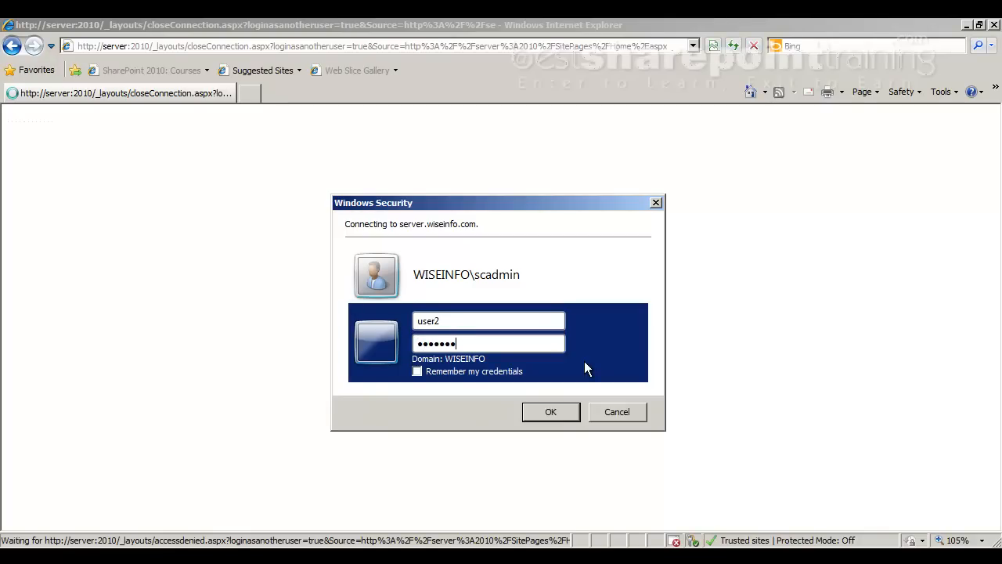
key("Return")
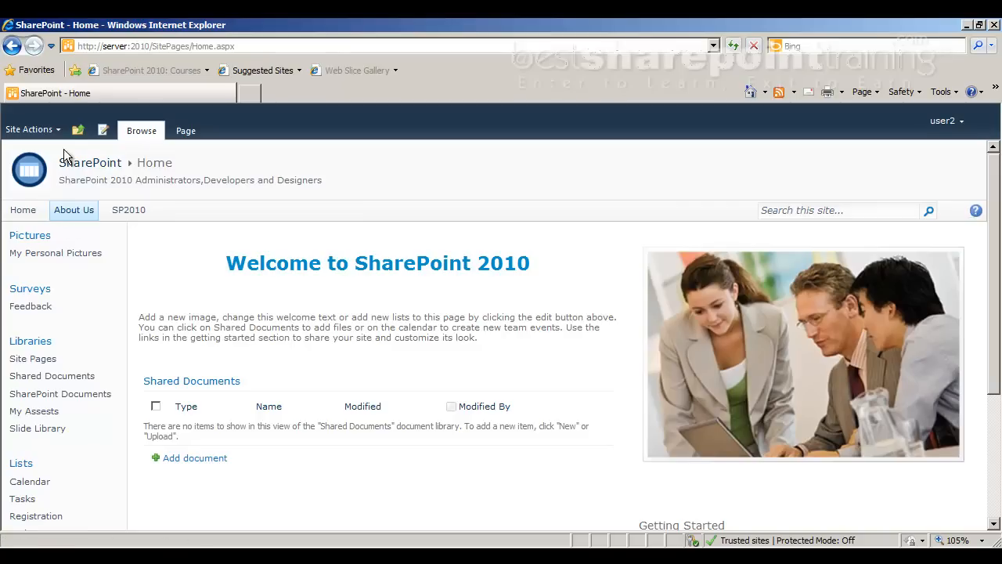
Check which Site Actions commands user2 has, then open the Employee list from Quick Launch
left_click(44, 135)
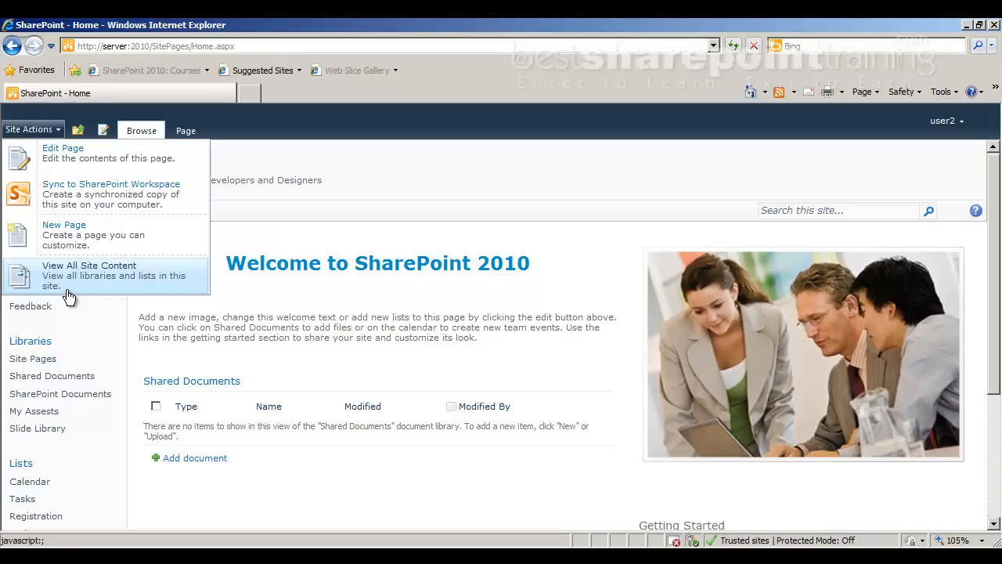
left_click(483, 164)
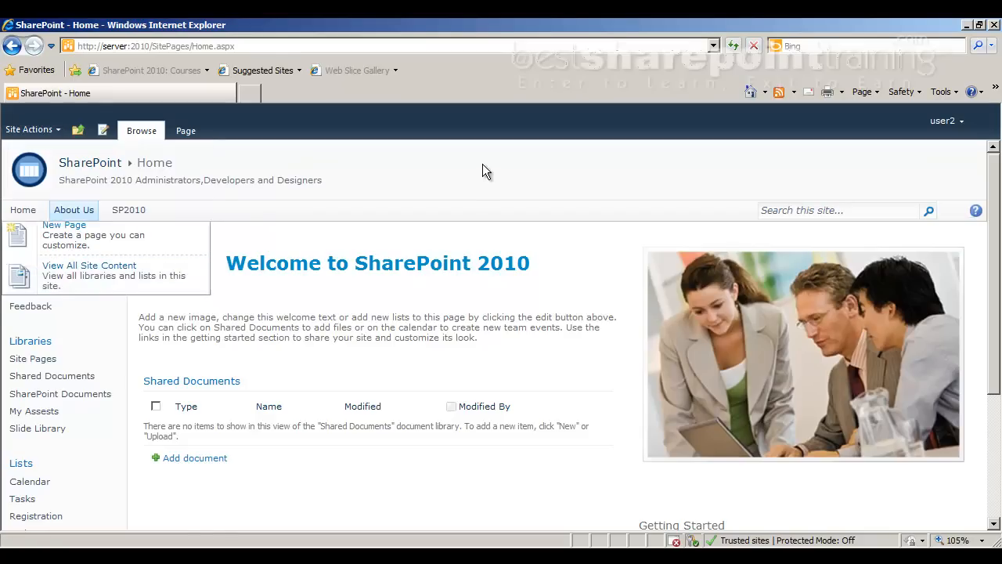
scroll(29, 395, "down", 2)
left_click(29, 394)
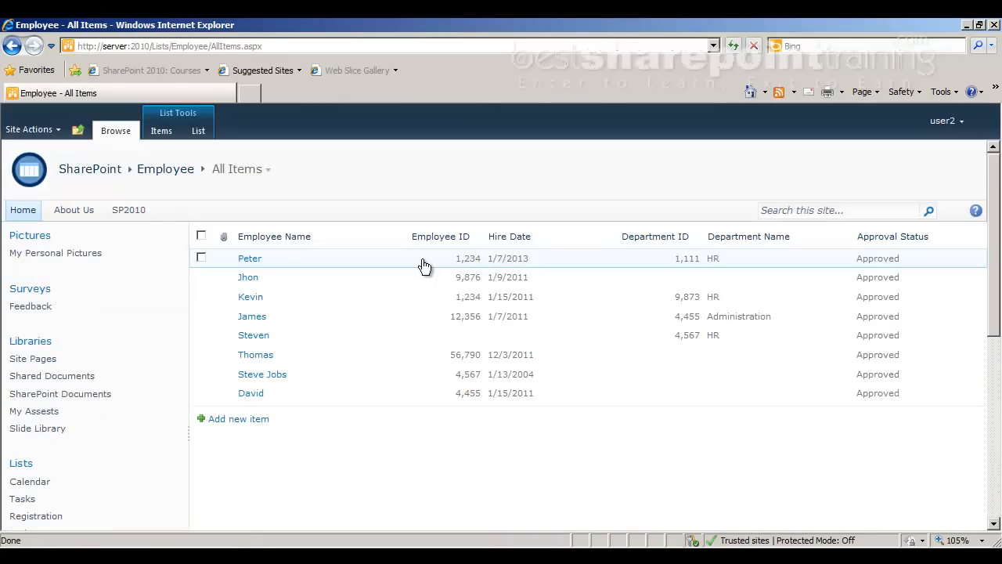
Select an employee entry and review the Items and List ribbon commands available to user2
left_click(220, 356)
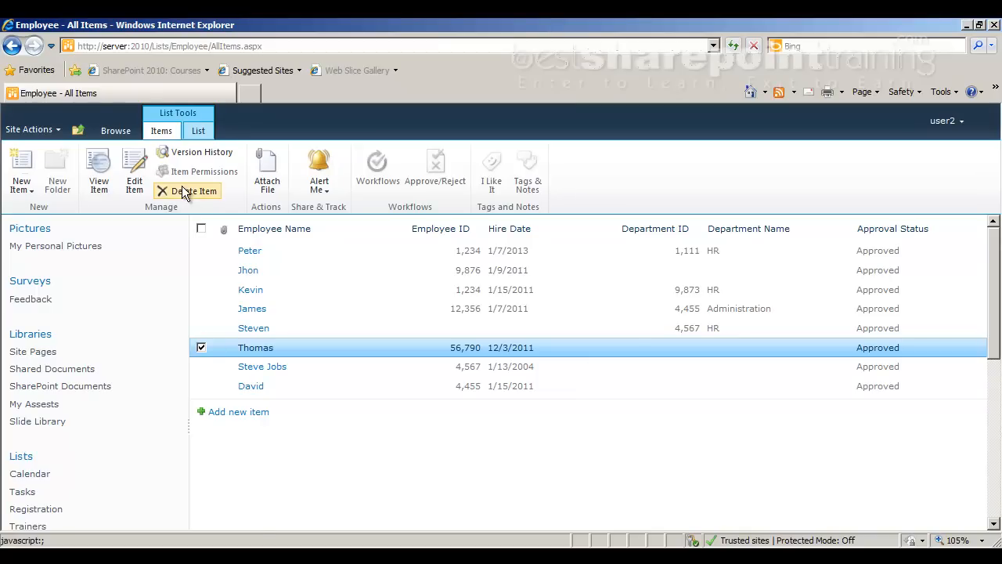
left_click(208, 130)
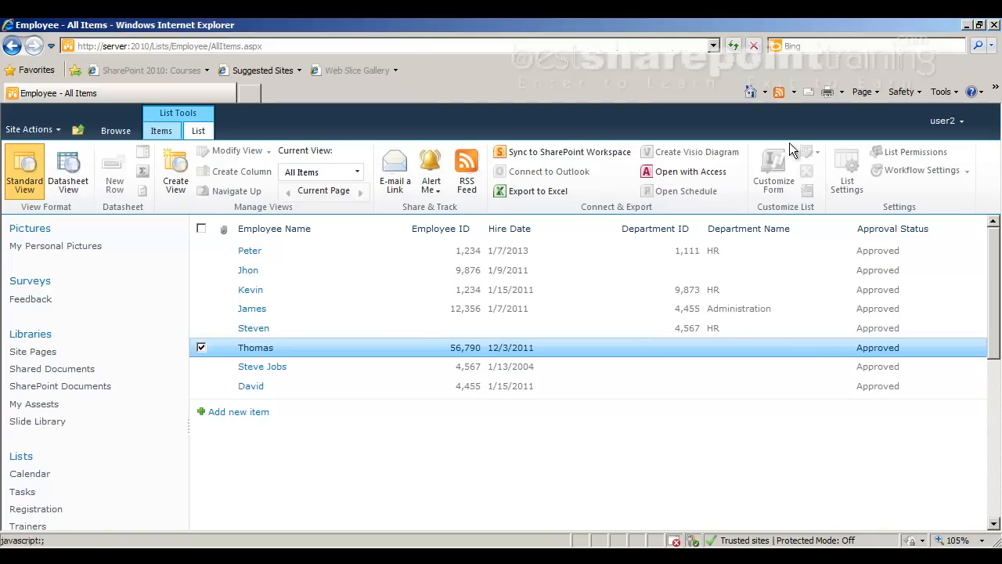
Sign in as user1 through Sign in as Different User, entering the account password
left_click(32, 129)
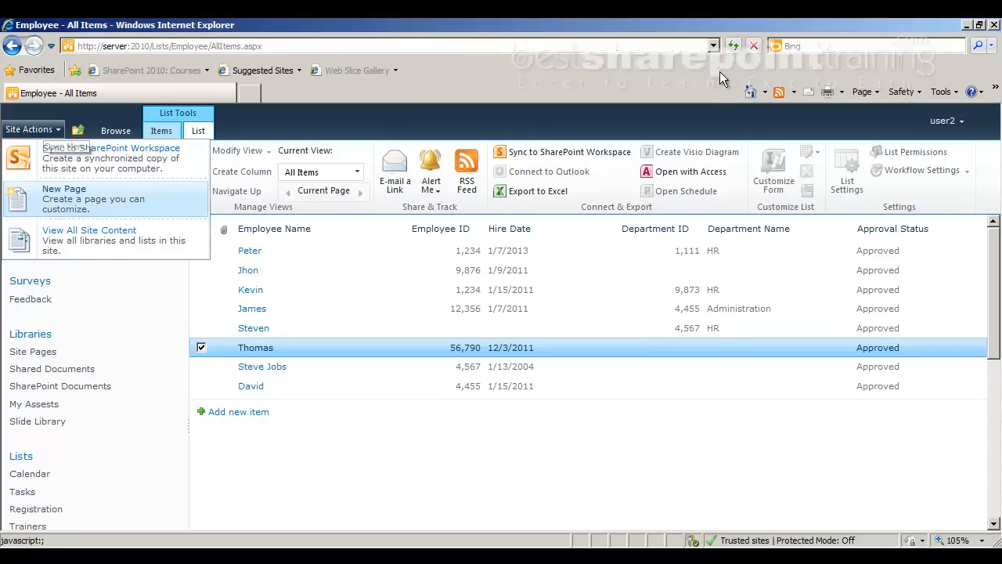
left_click(937, 123)
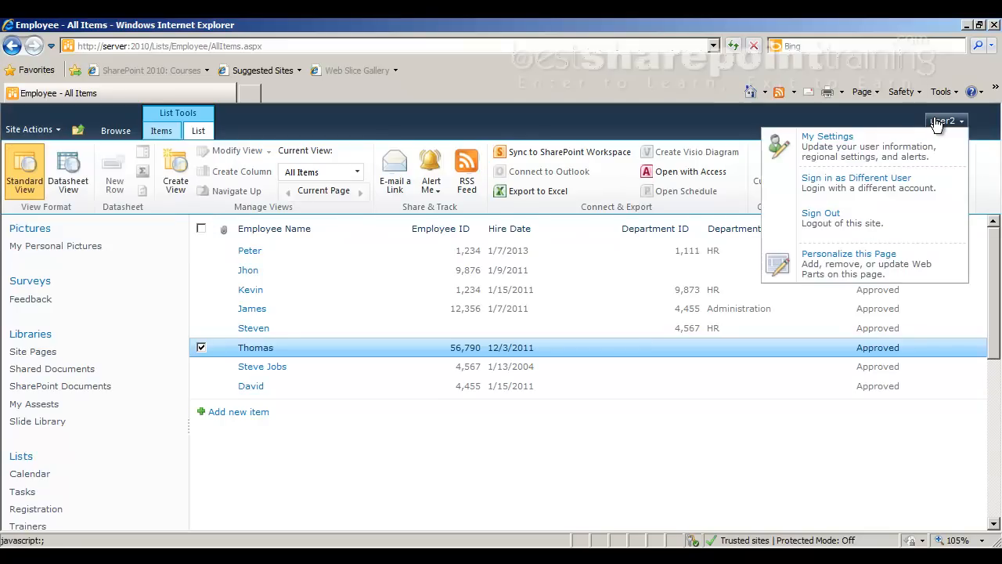
left_click(903, 186)
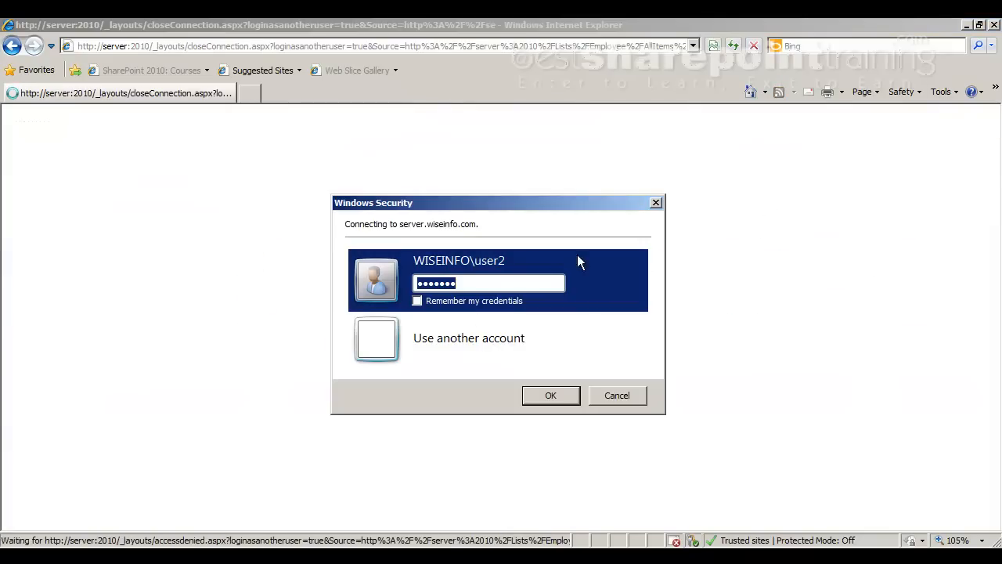
left_click(480, 333)
type("user1")
key("Tab")
type("•••••")
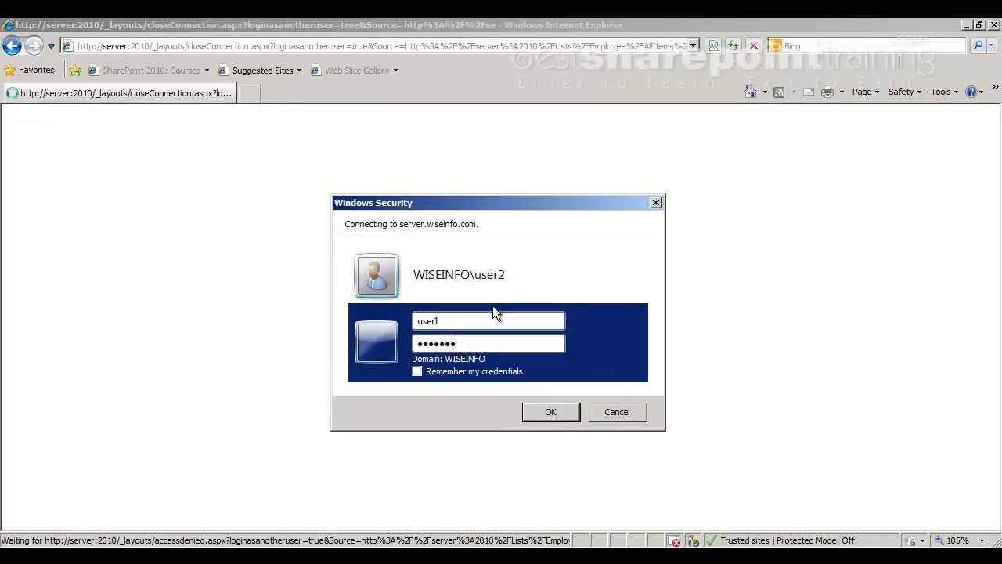
key("Return")
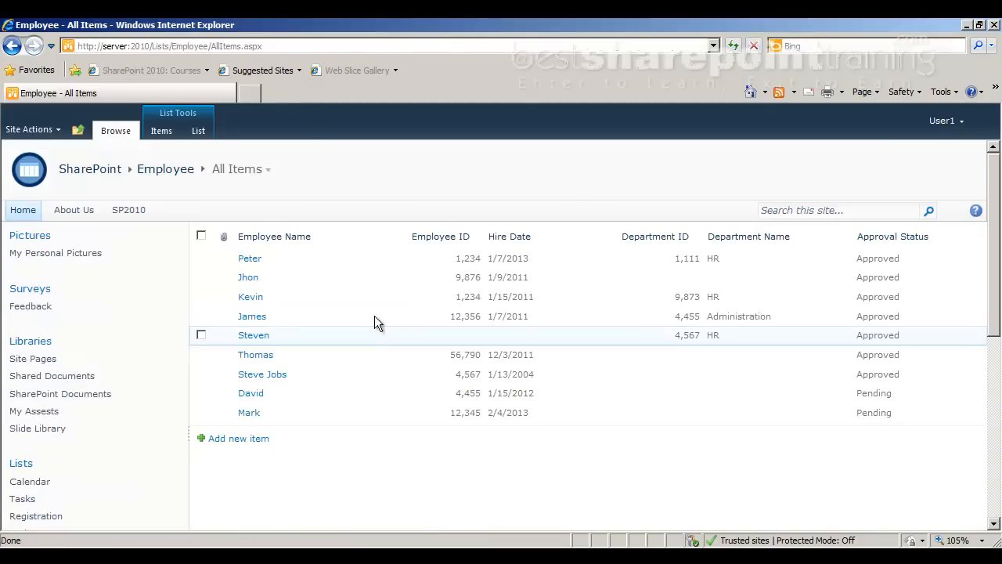
Go to Site Settings through Site Actions, then open the account menu
left_click(43, 135)
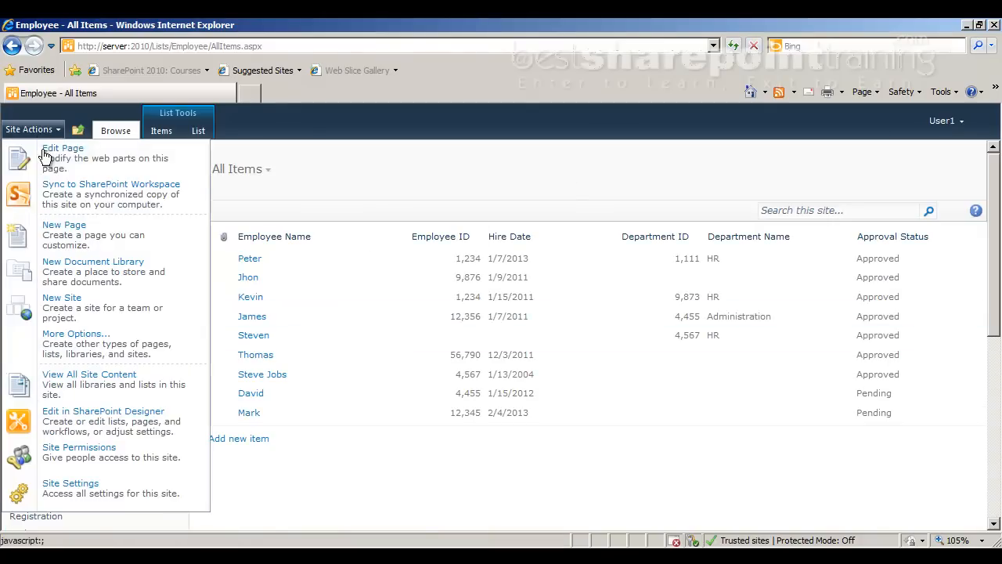
left_click(89, 492)
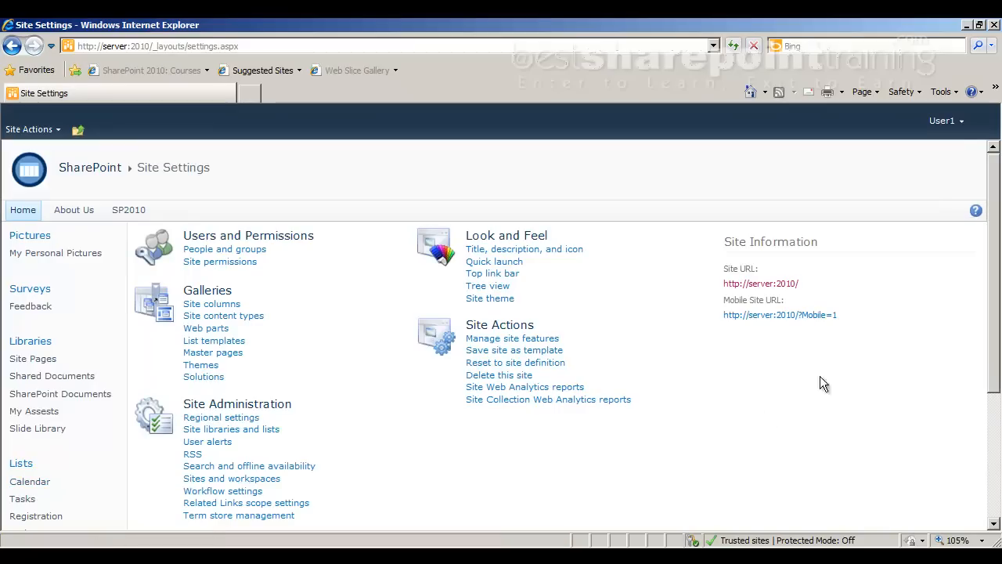
left_click(944, 124)
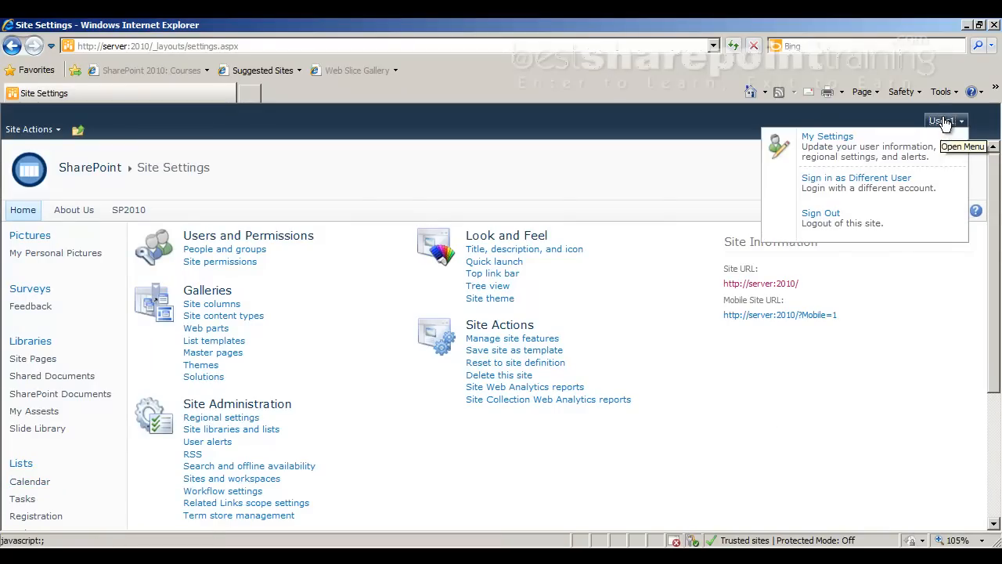
Sign in as user2 with its password, then leave the Access Denied page for Home
left_click(908, 183)
key("Down")
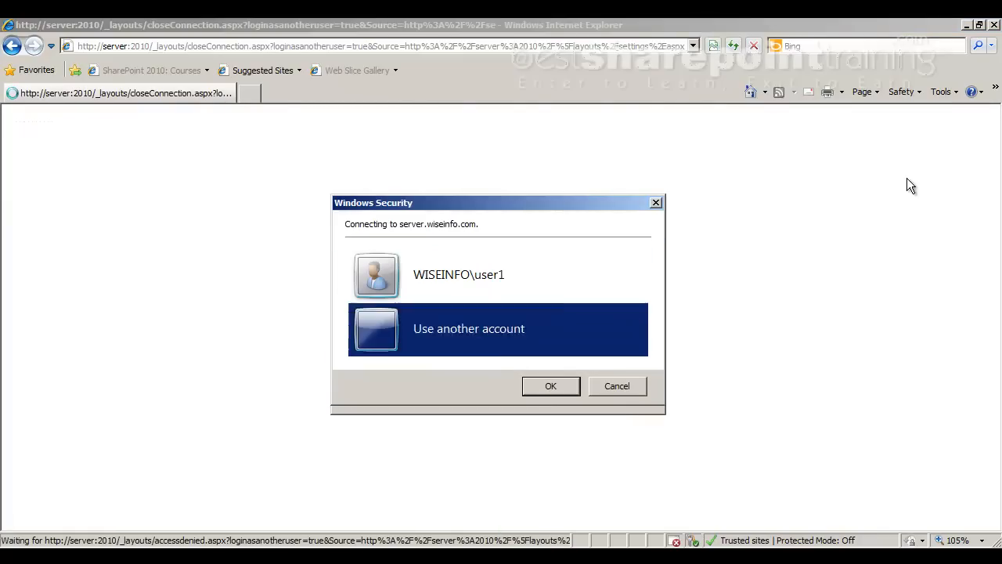
type("user2")
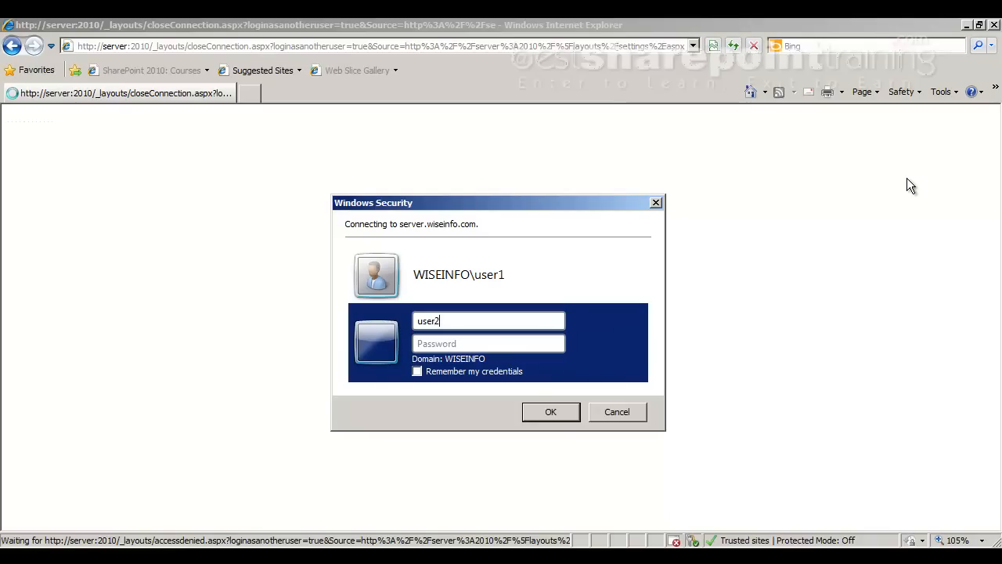
key("Tab")
type("password")
key("Return")
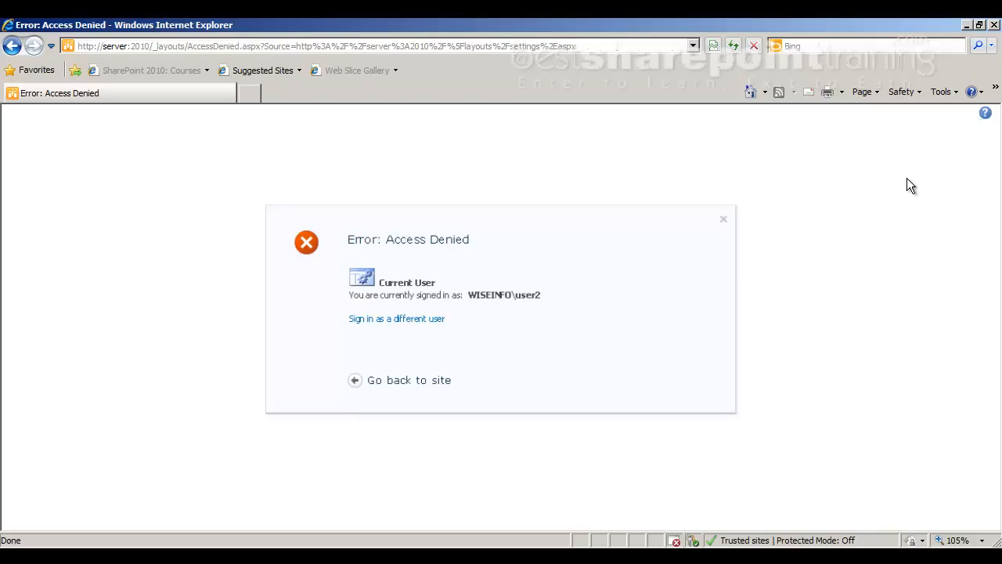
left_click(389, 380)
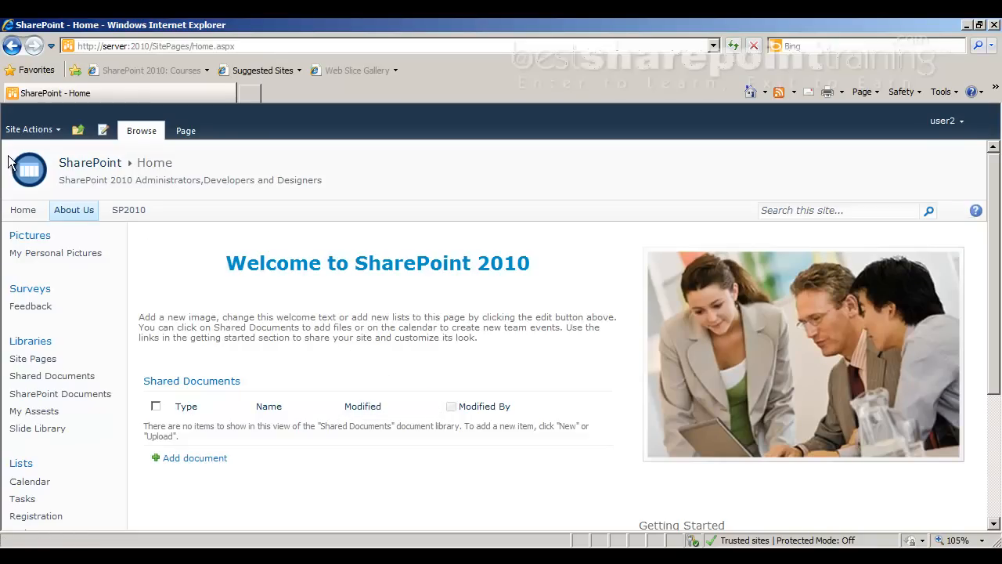
Sign back in as user1, entering the password again when asked a second time
left_click(962, 125)
left_click(876, 174)
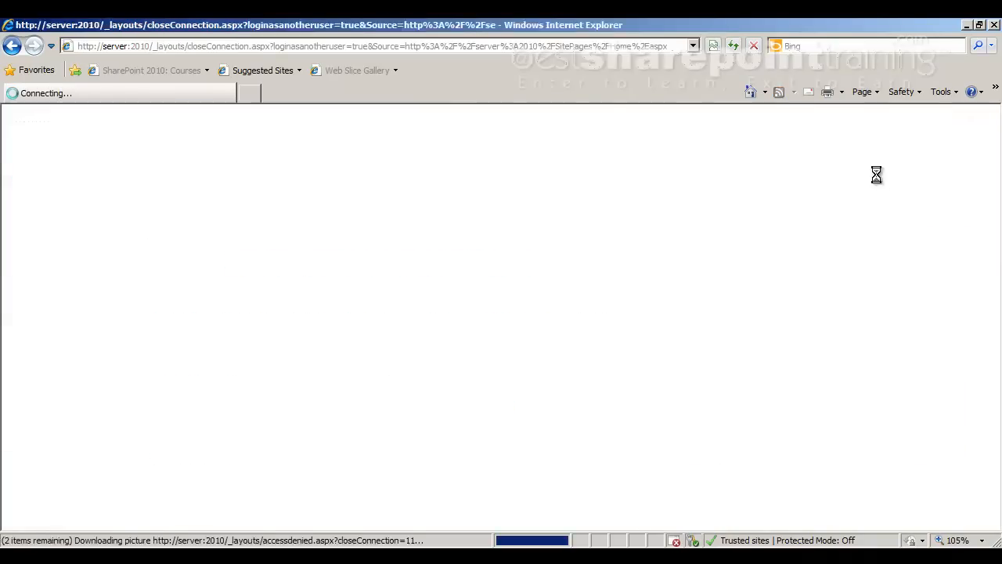
left_click(549, 364)
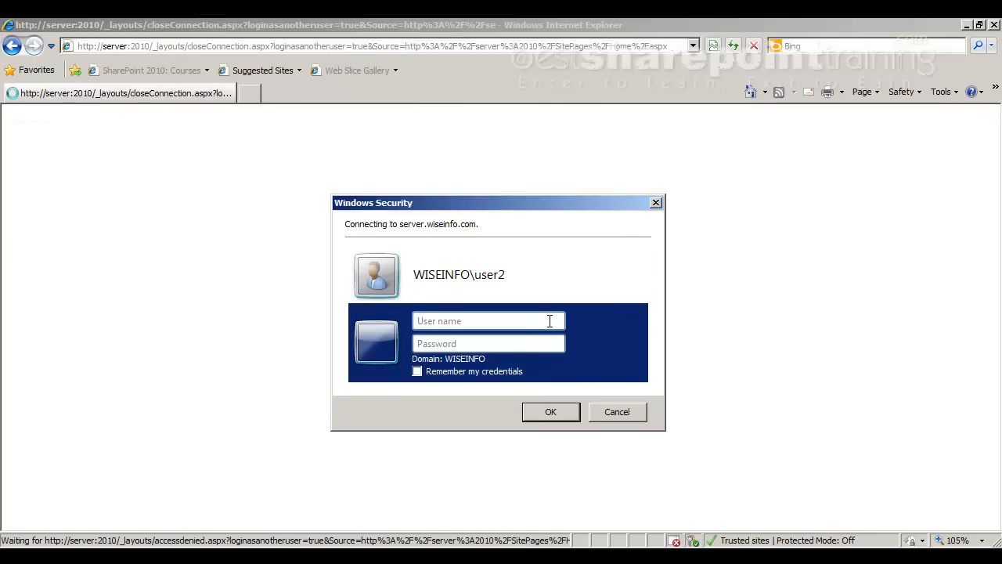
type("user1")
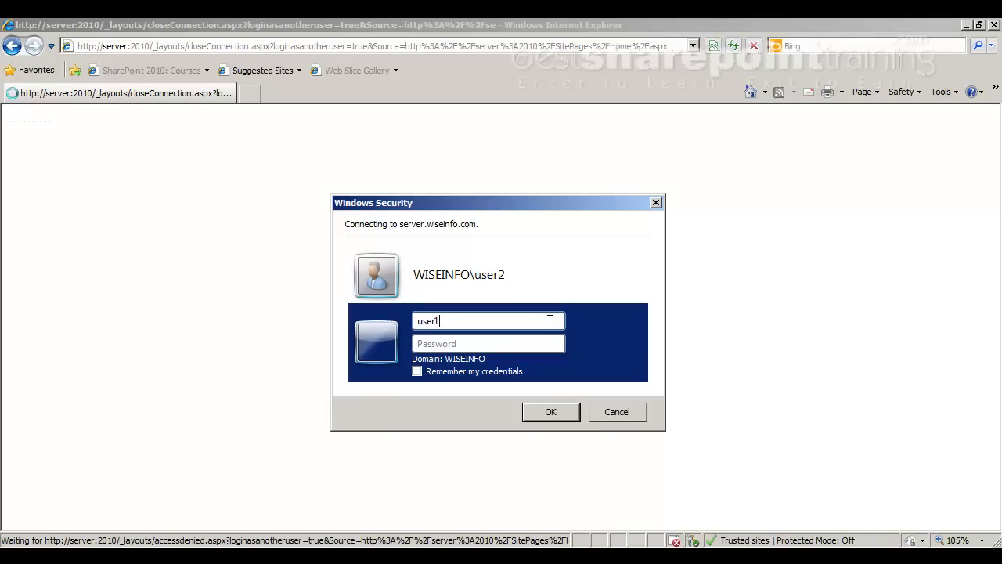
key("Tab")
type("passwor")
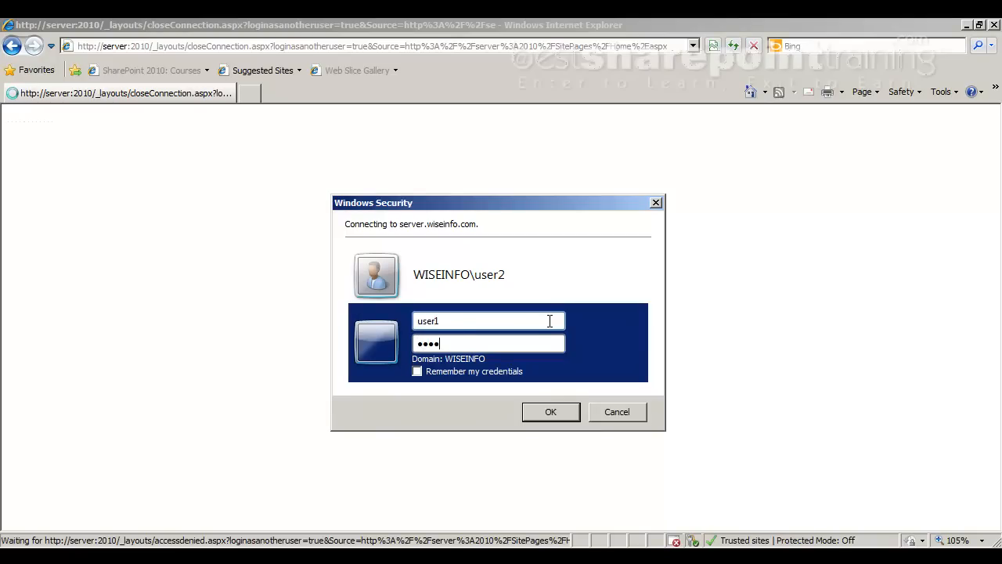
key("Return")
type("pass")
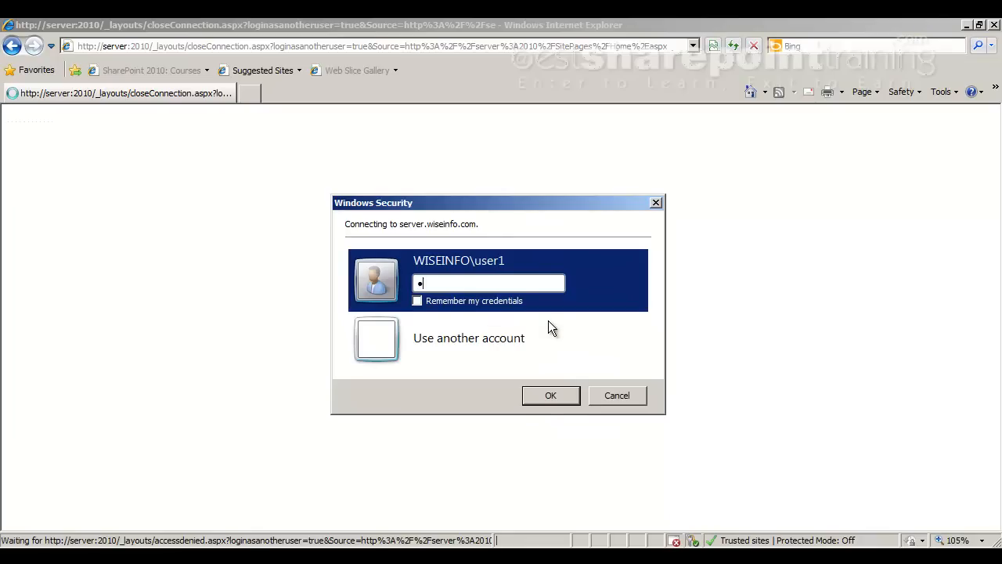
type("wor")
key("Return")
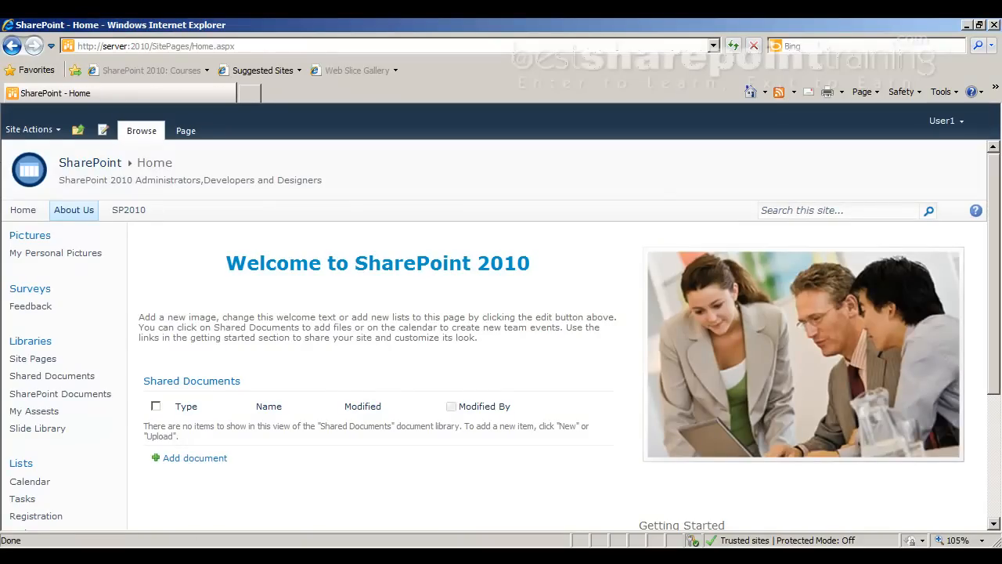
Add user3 to the SharePoint 2010 Visitors group through Site Permissions, then go back Home
left_click(33, 138)
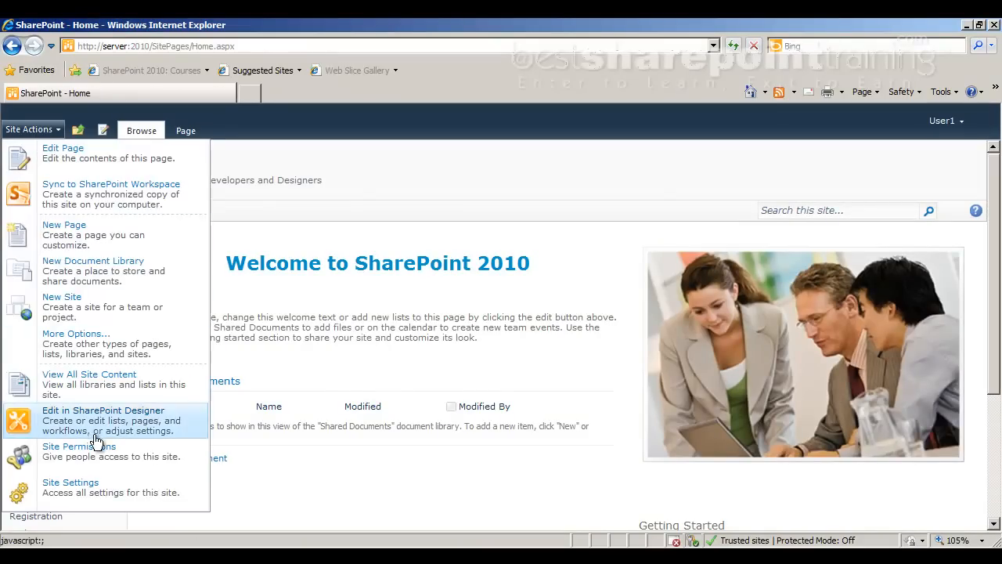
left_click(100, 459)
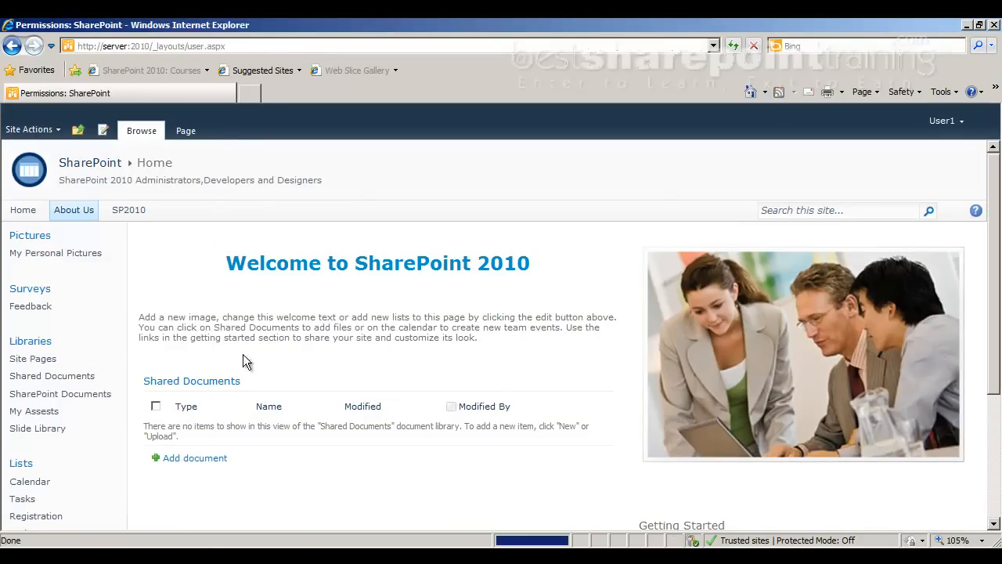
left_click(250, 324)
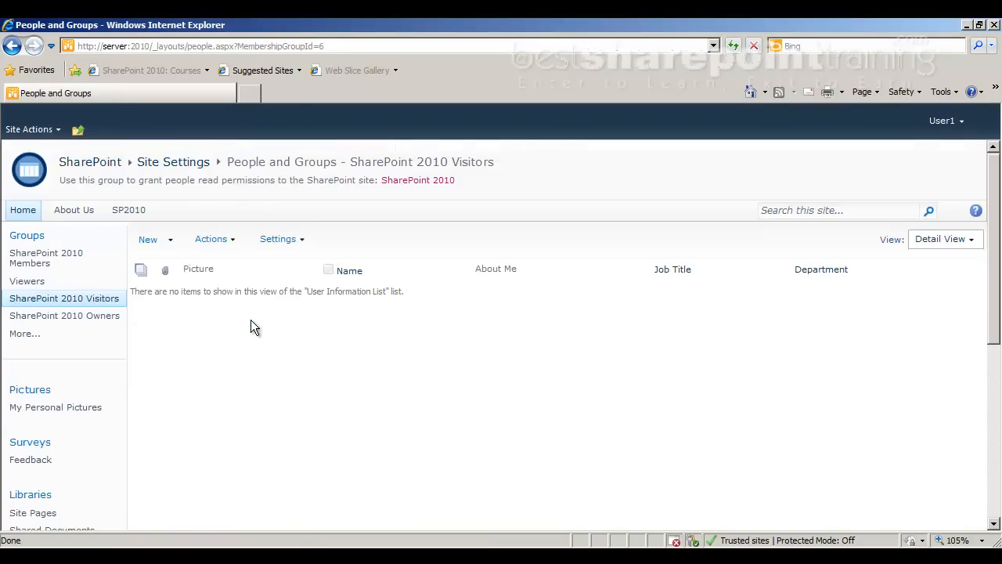
left_click(148, 240)
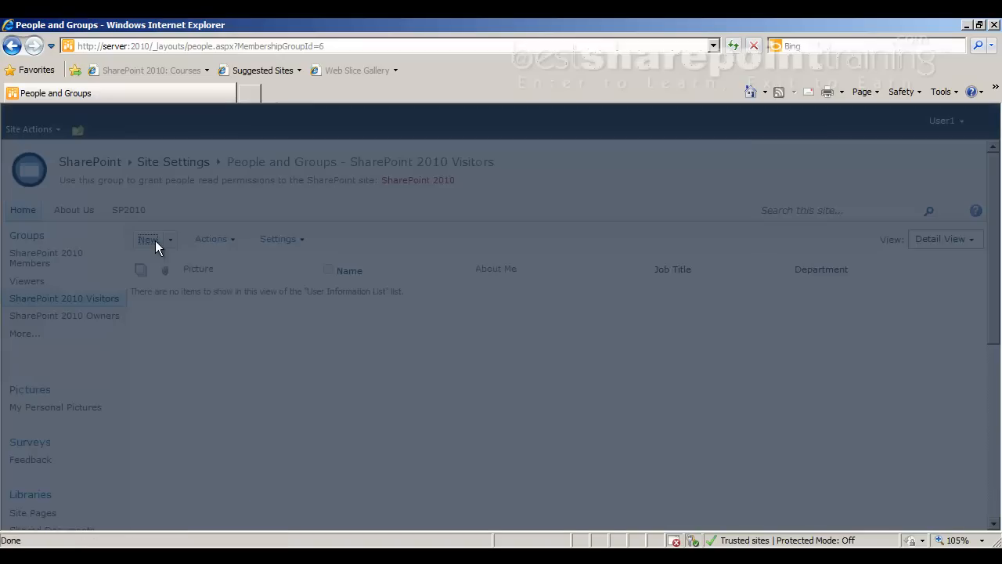
type("user3")
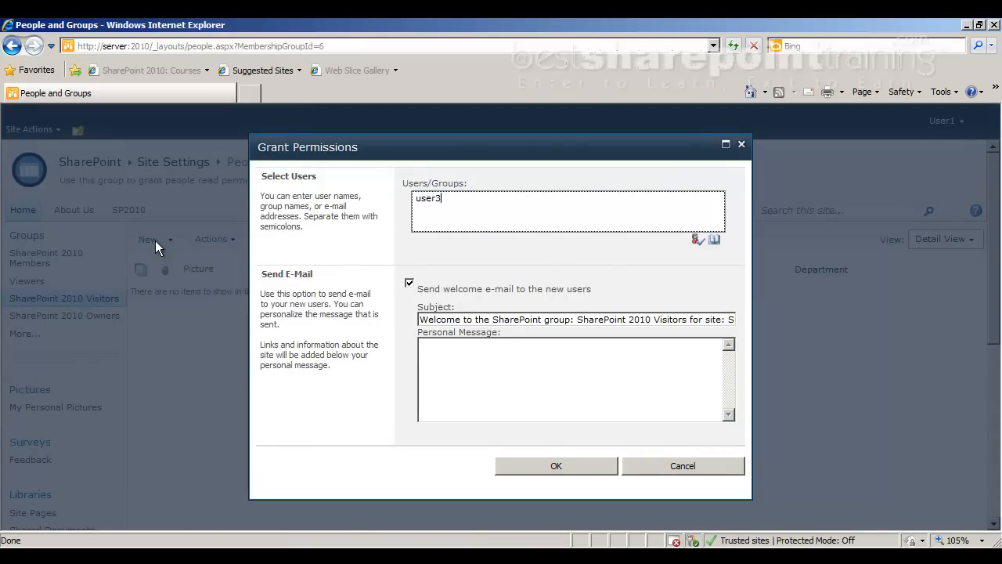
key("ctrl+k")
left_click(510, 466)
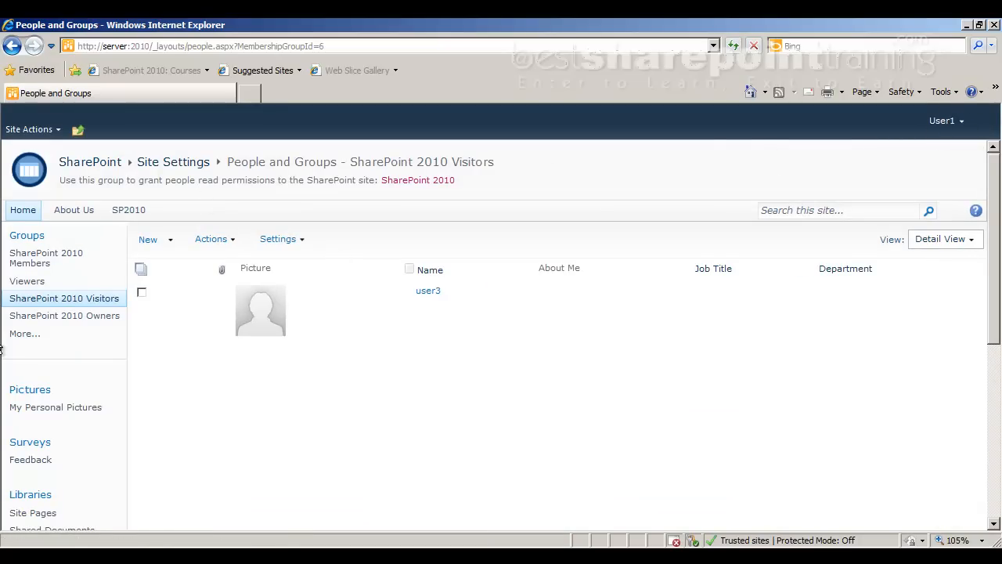
left_click(20, 212)
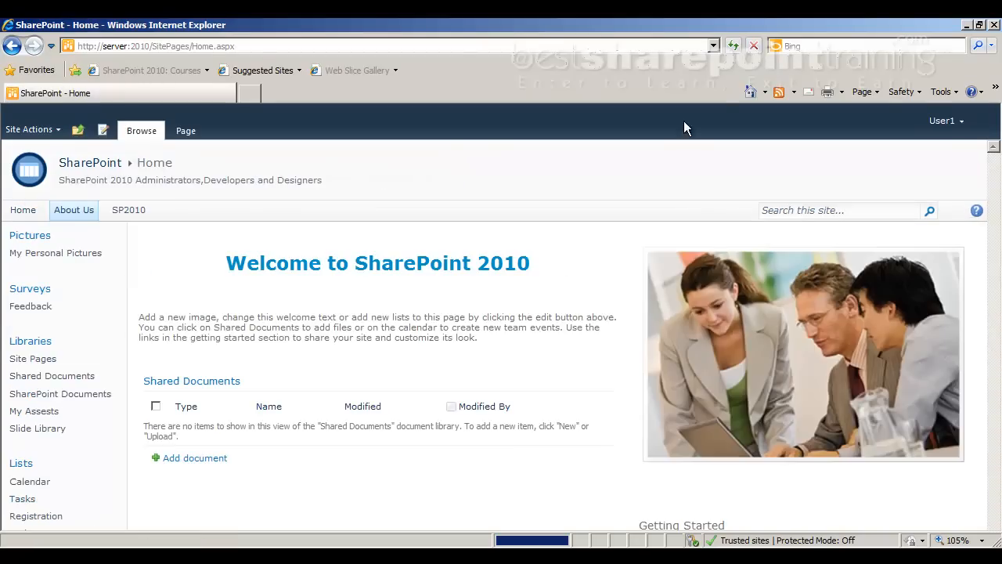
Sign in as user3 with its password and open the Site Actions menu
left_click(939, 122)
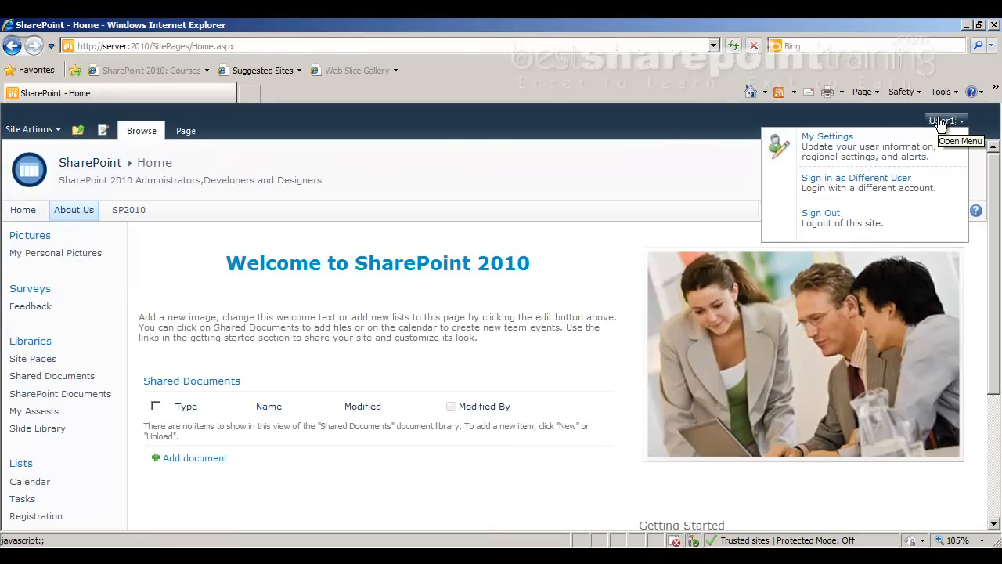
left_click(894, 178)
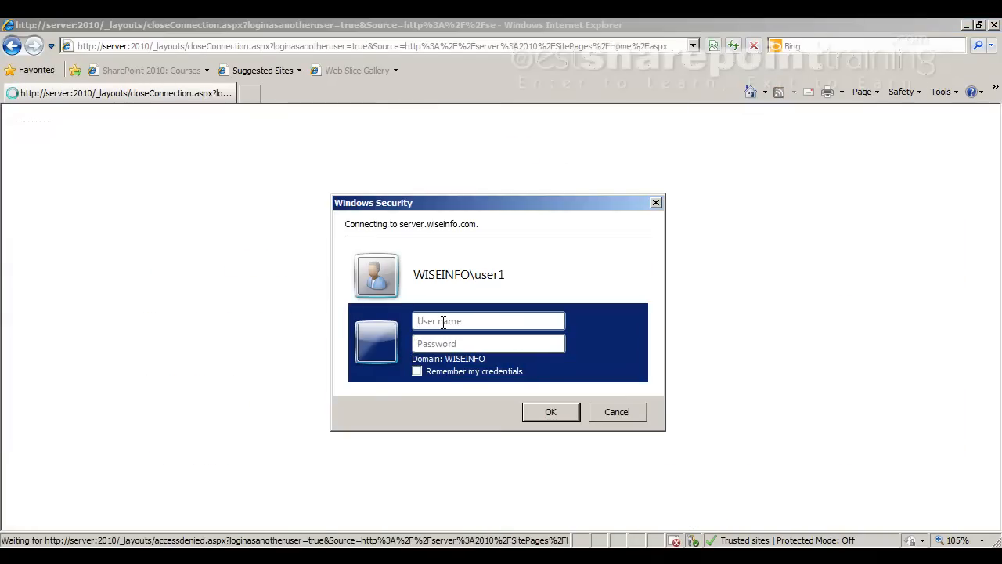
type("user3")
key("Tab")
type("1234567")
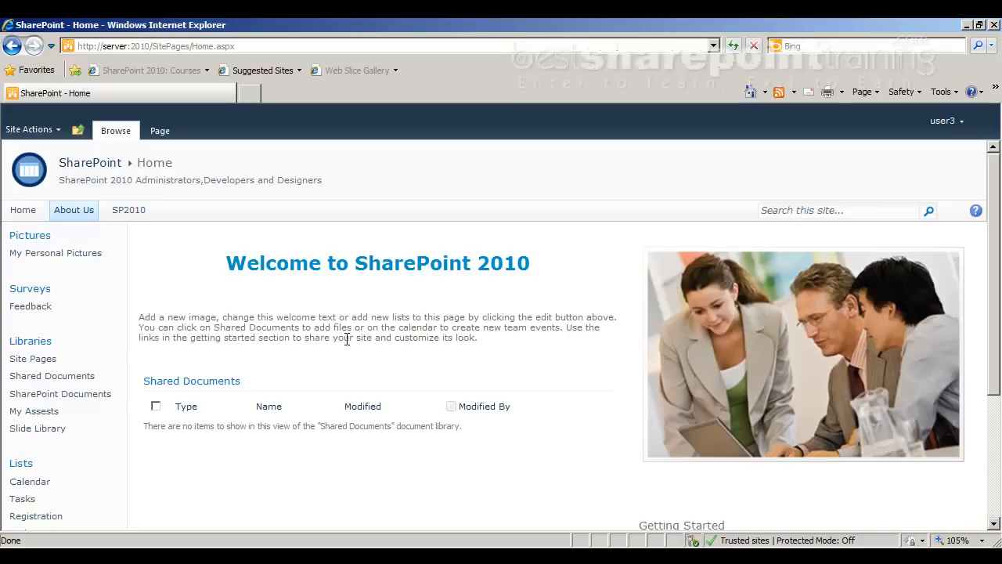
left_click(58, 131)
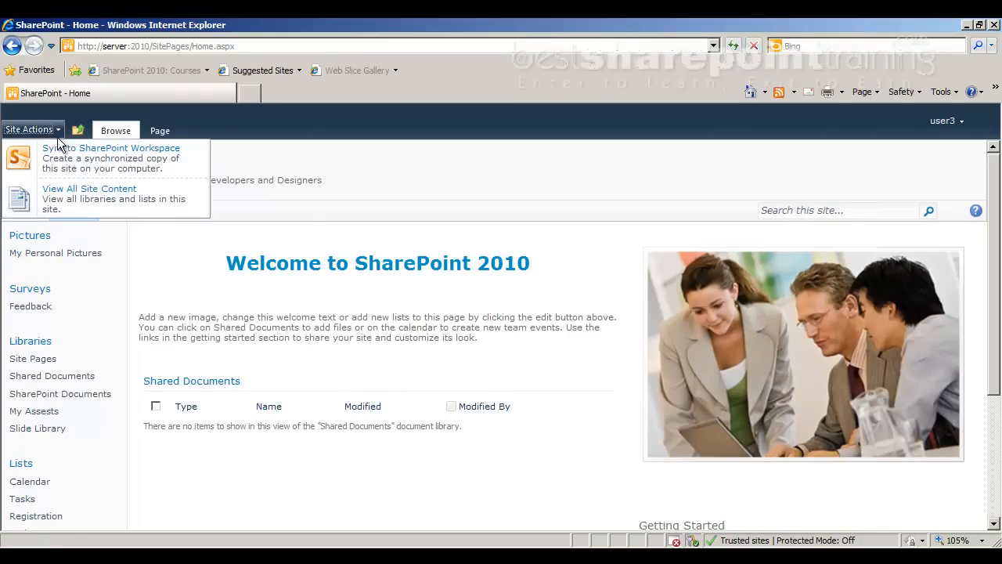
From All Site Content, open the SharePoint Documents library and select '2 - Overview of Sharepoint'
left_click(65, 193)
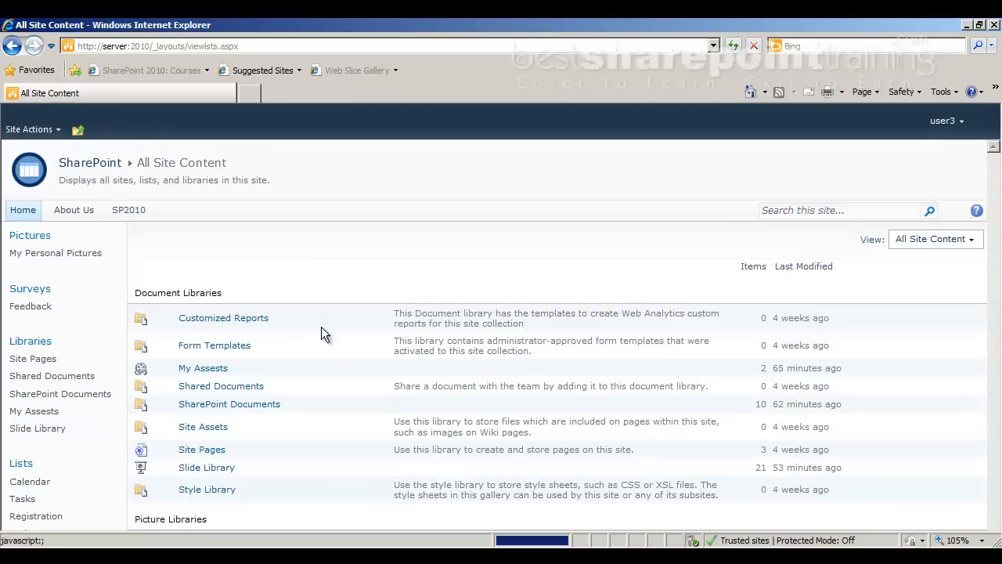
scroll(229, 308, "down", 10)
scroll(292, 367, "up", 10)
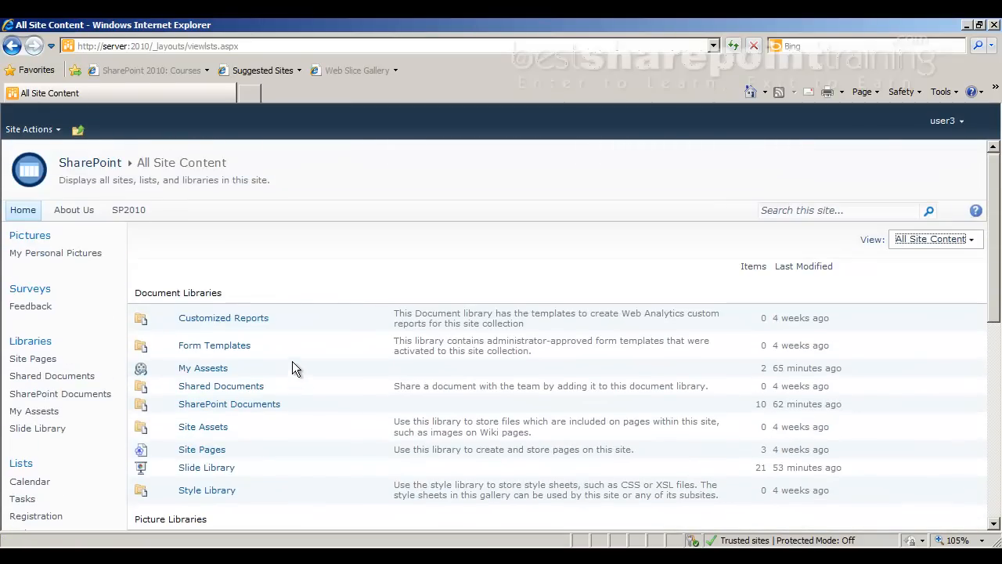
left_click(88, 393)
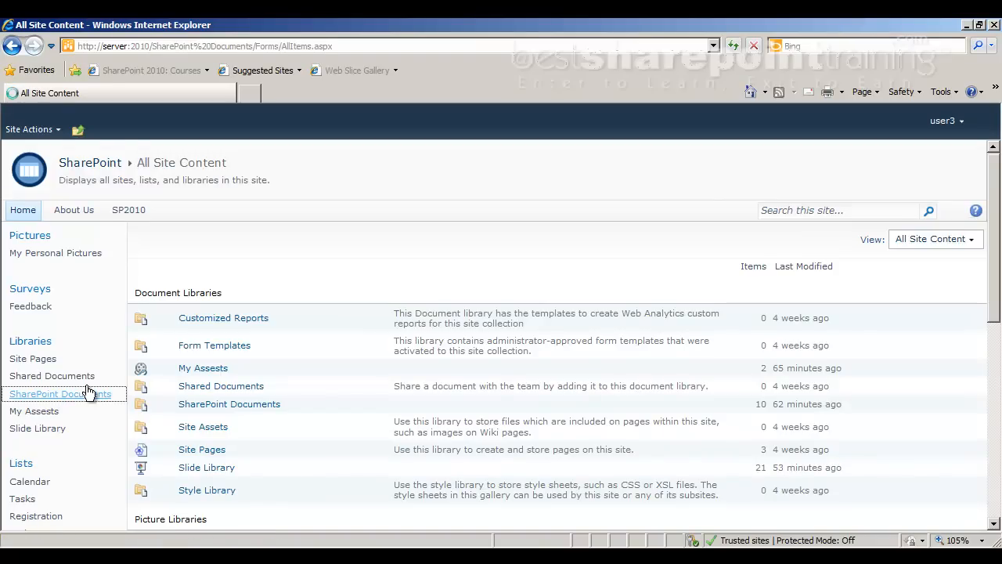
left_click(141, 280)
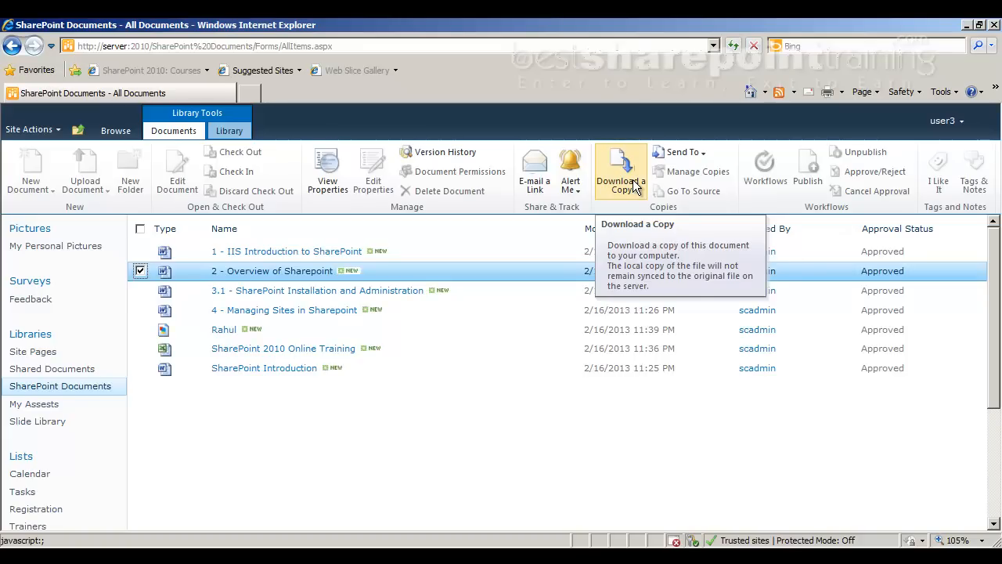
Switch the selection to '1 - IIS Introduction to SharePoint' and view its properties
left_click(141, 271)
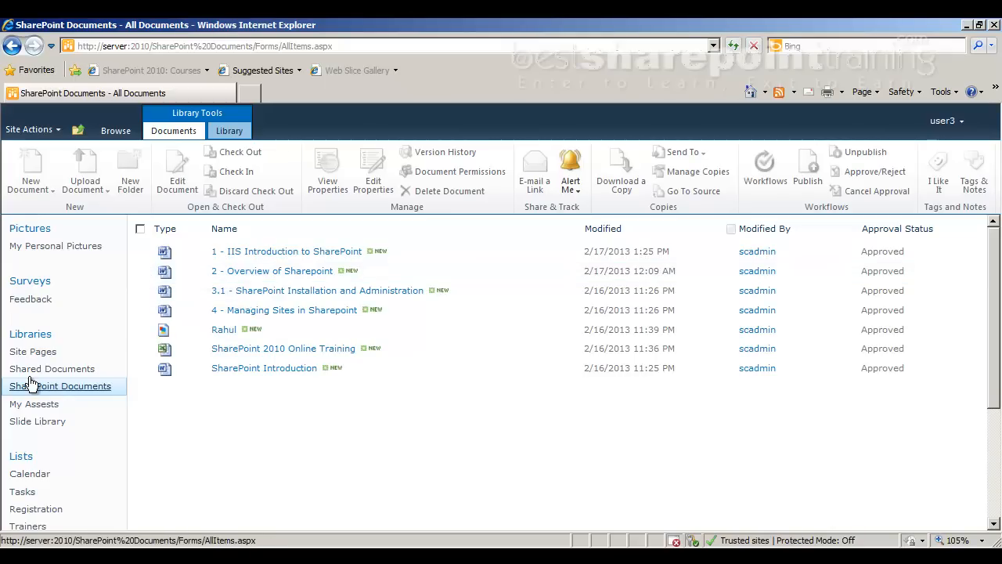
left_click(141, 252)
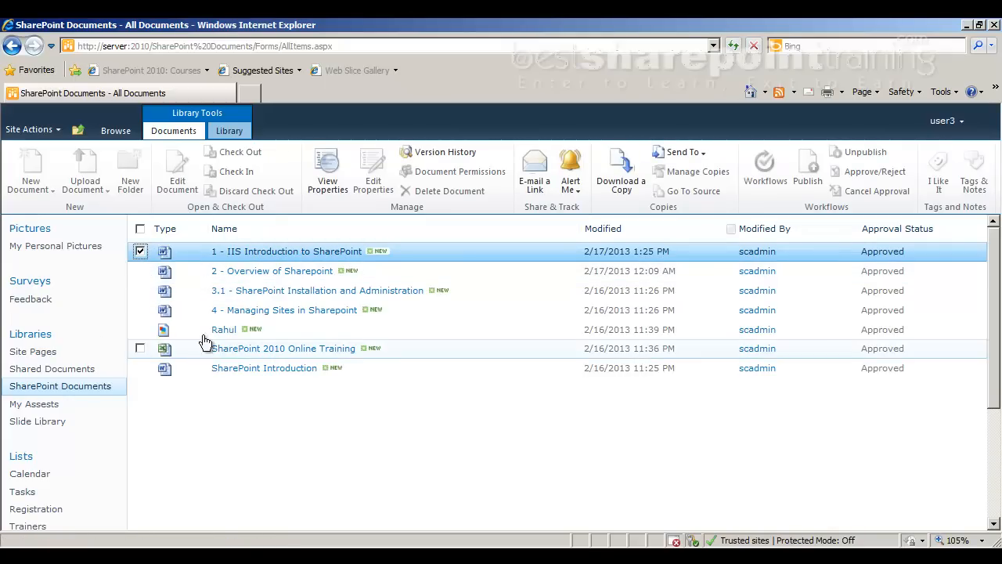
left_click(326, 163)
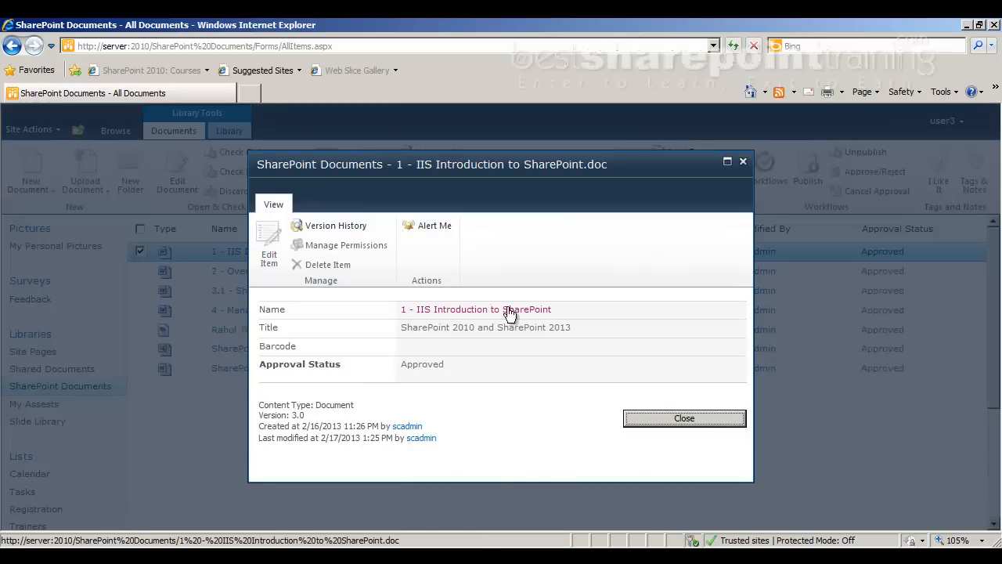
Close the document properties and go to the Employee list
left_click(745, 166)
scroll(78, 423, "down", 3)
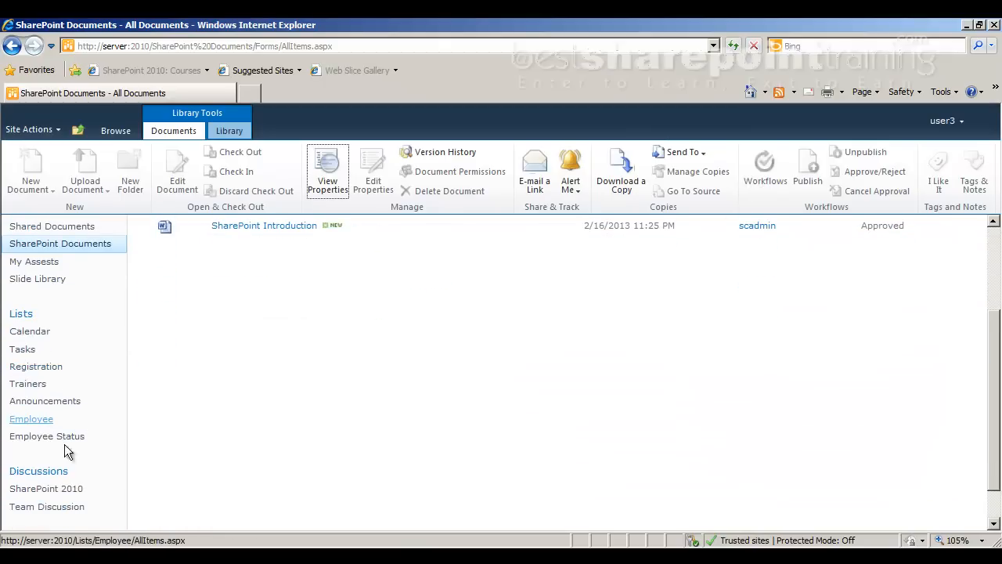
left_click(31, 419)
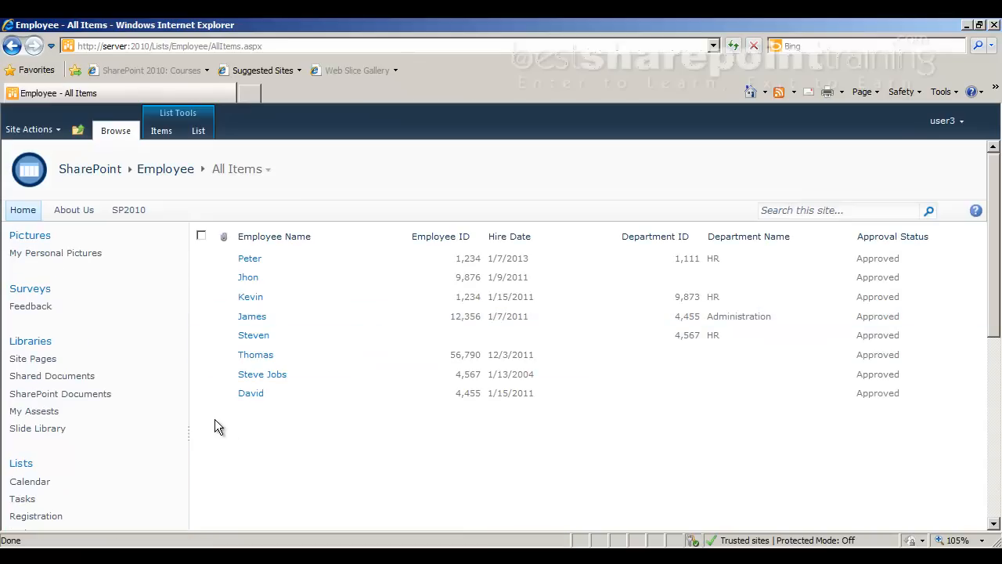
left_click(202, 259)
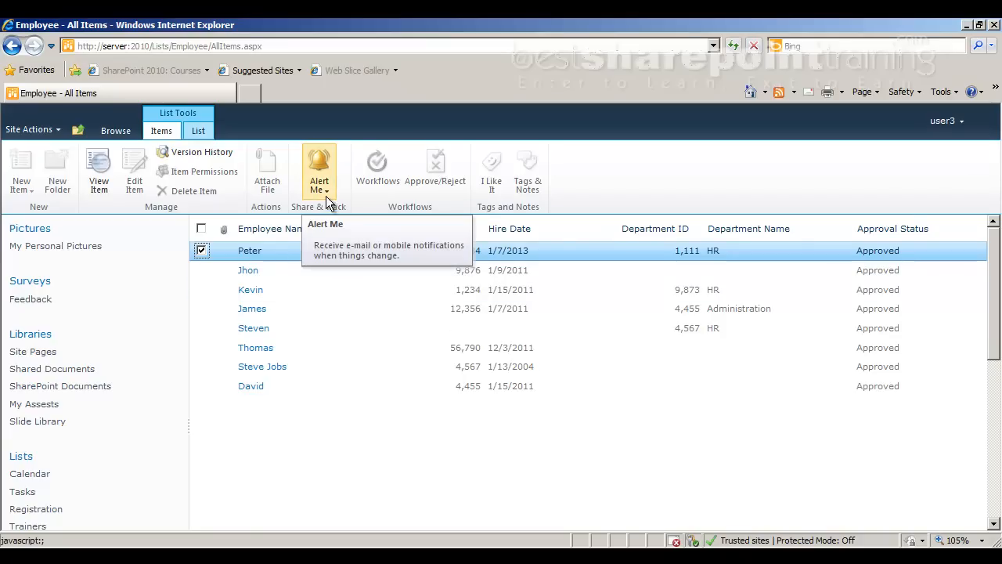
left_click(201, 250)
left_click(201, 251)
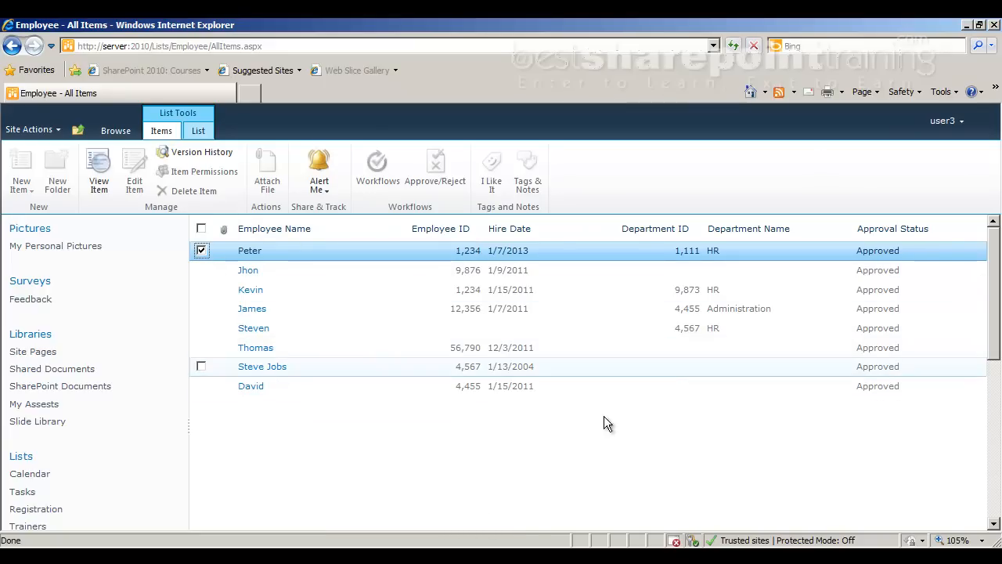
left_click(422, 491)
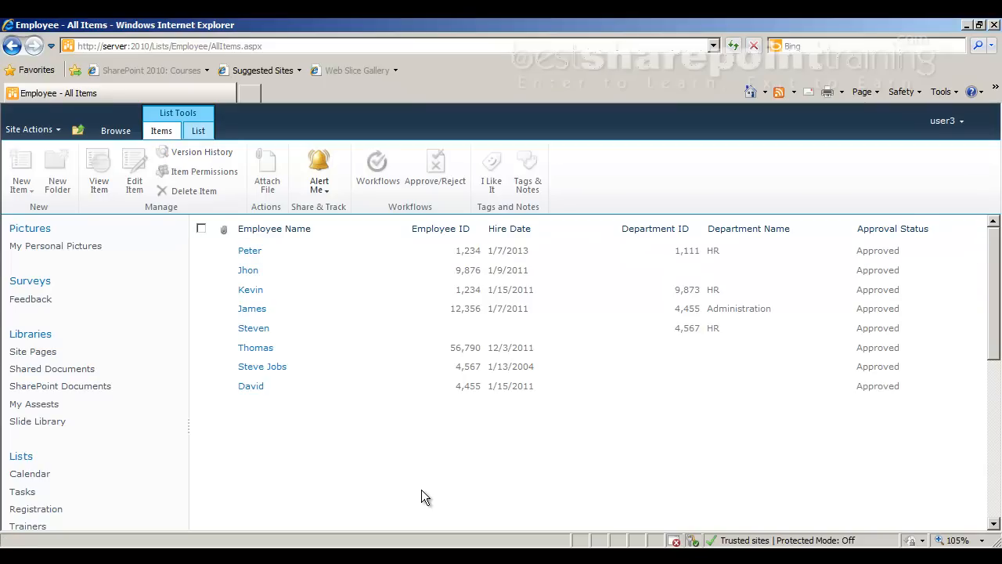